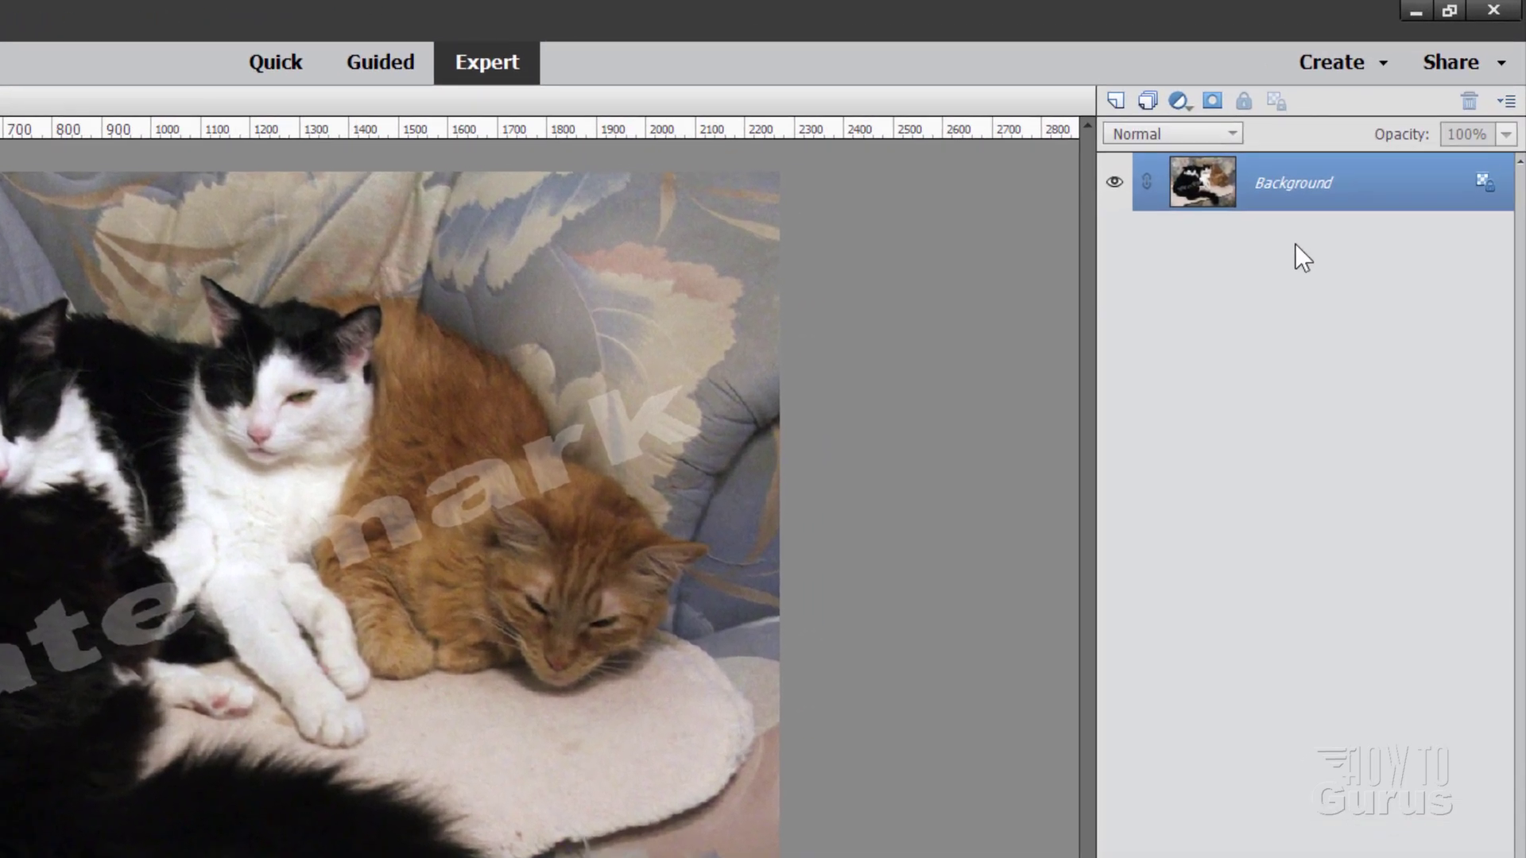
Duplicate the Background layer as a Background copy and hide the original Background
right_click(1268, 191)
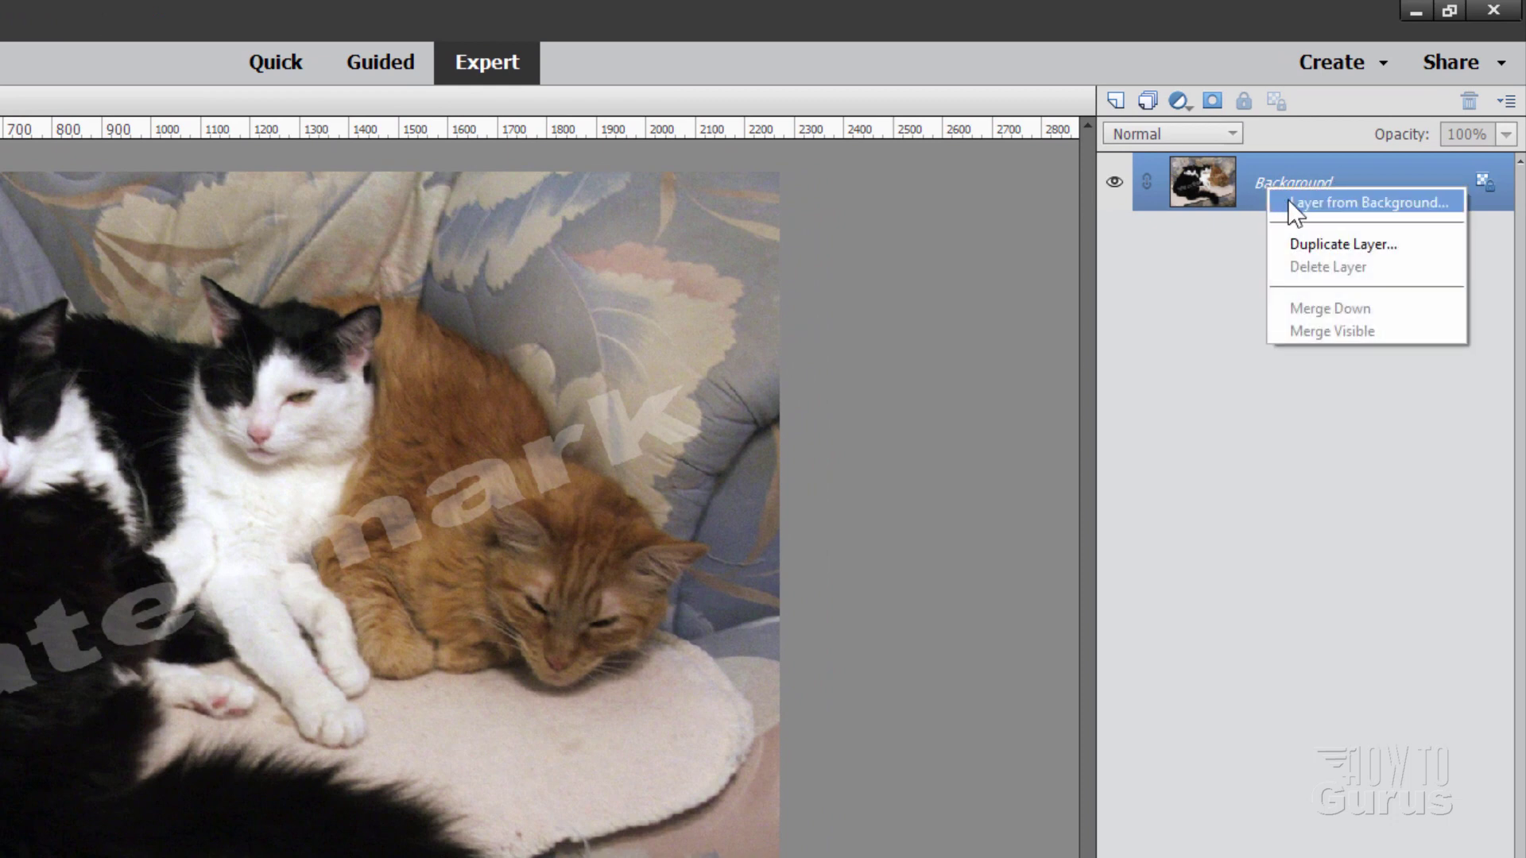
left_click(1318, 243)
left_click(593, 389)
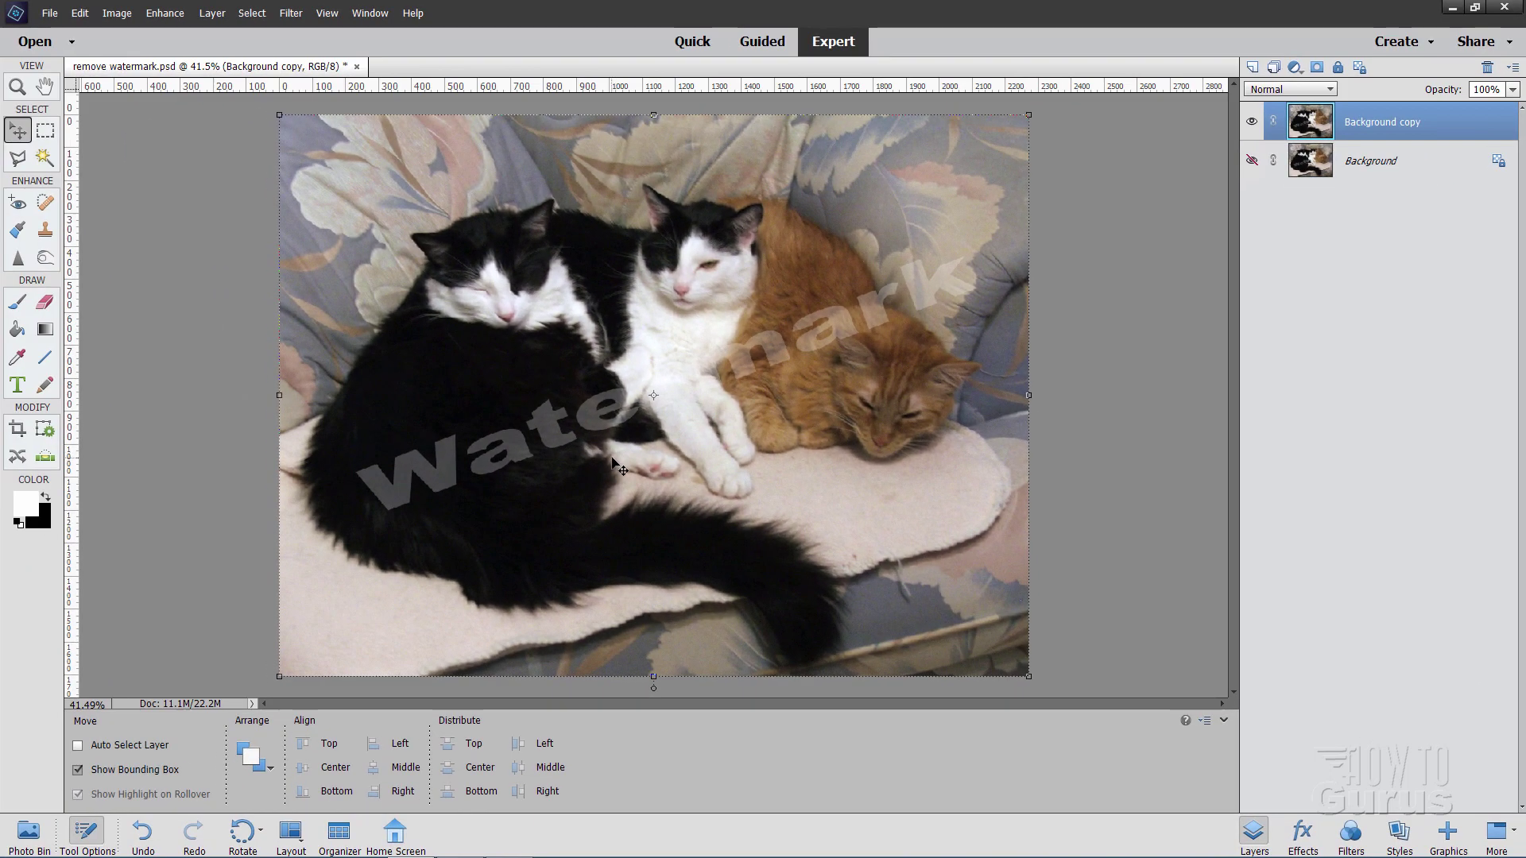
Zoom in on the watermark letters, between 100% and 200%
left_click(16, 88)
left_click(387, 481)
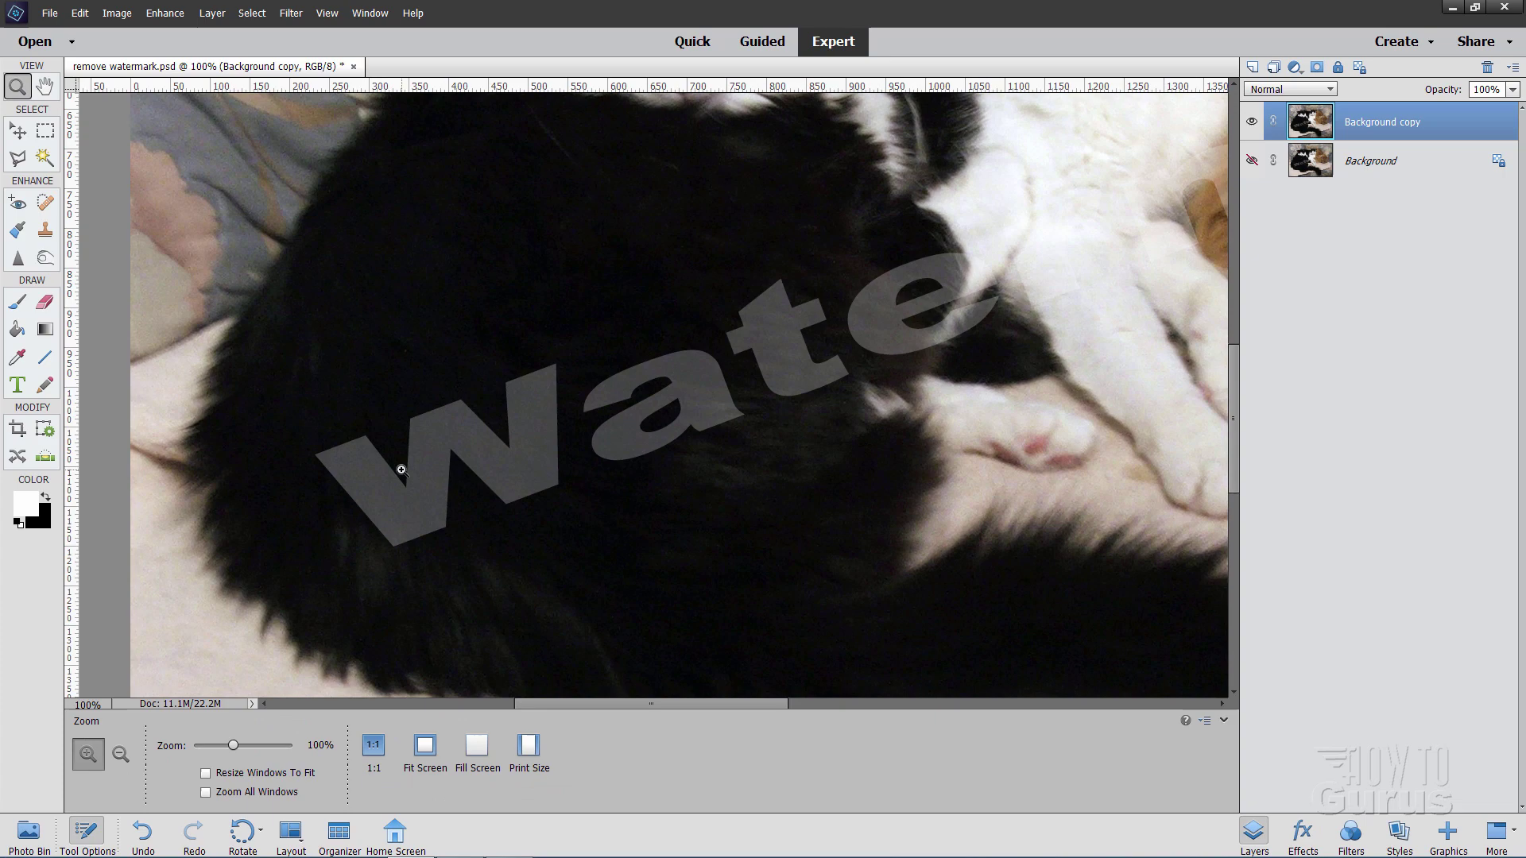
left_click(401, 469)
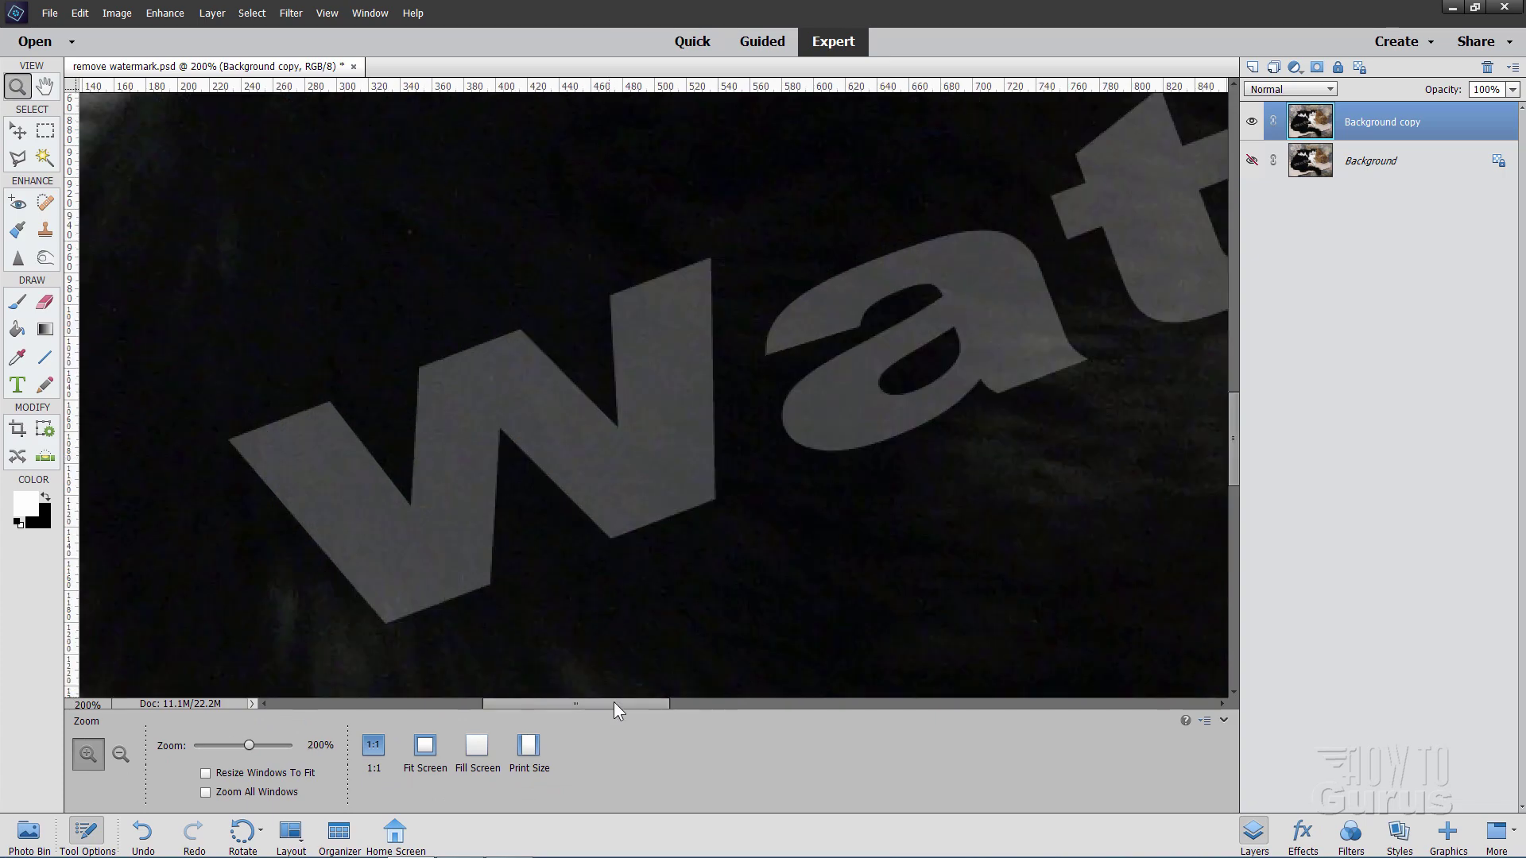
left_click(612, 494)
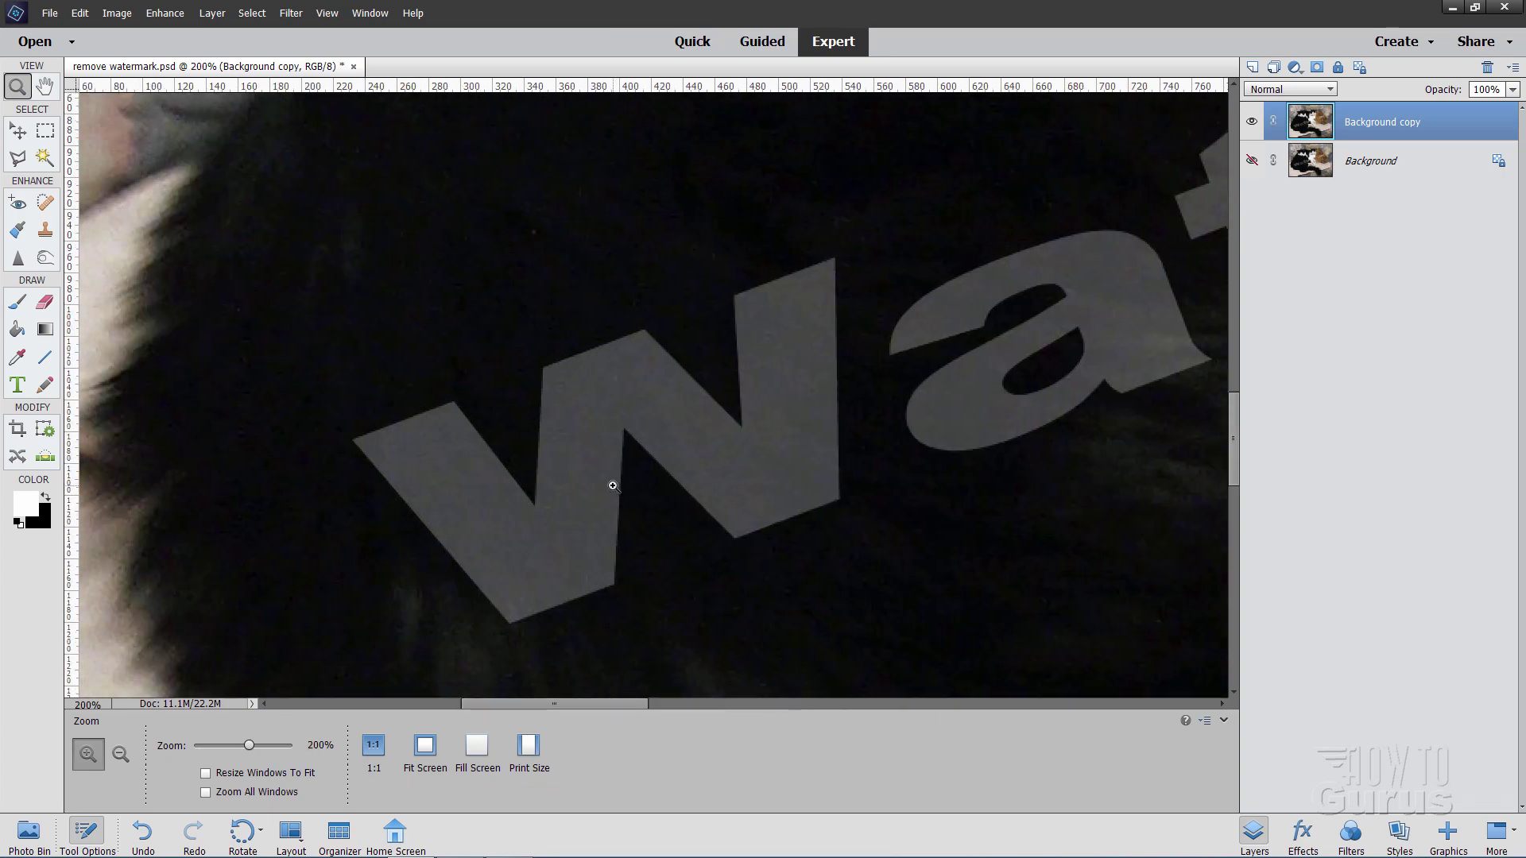
left_click(613, 486, "alt")
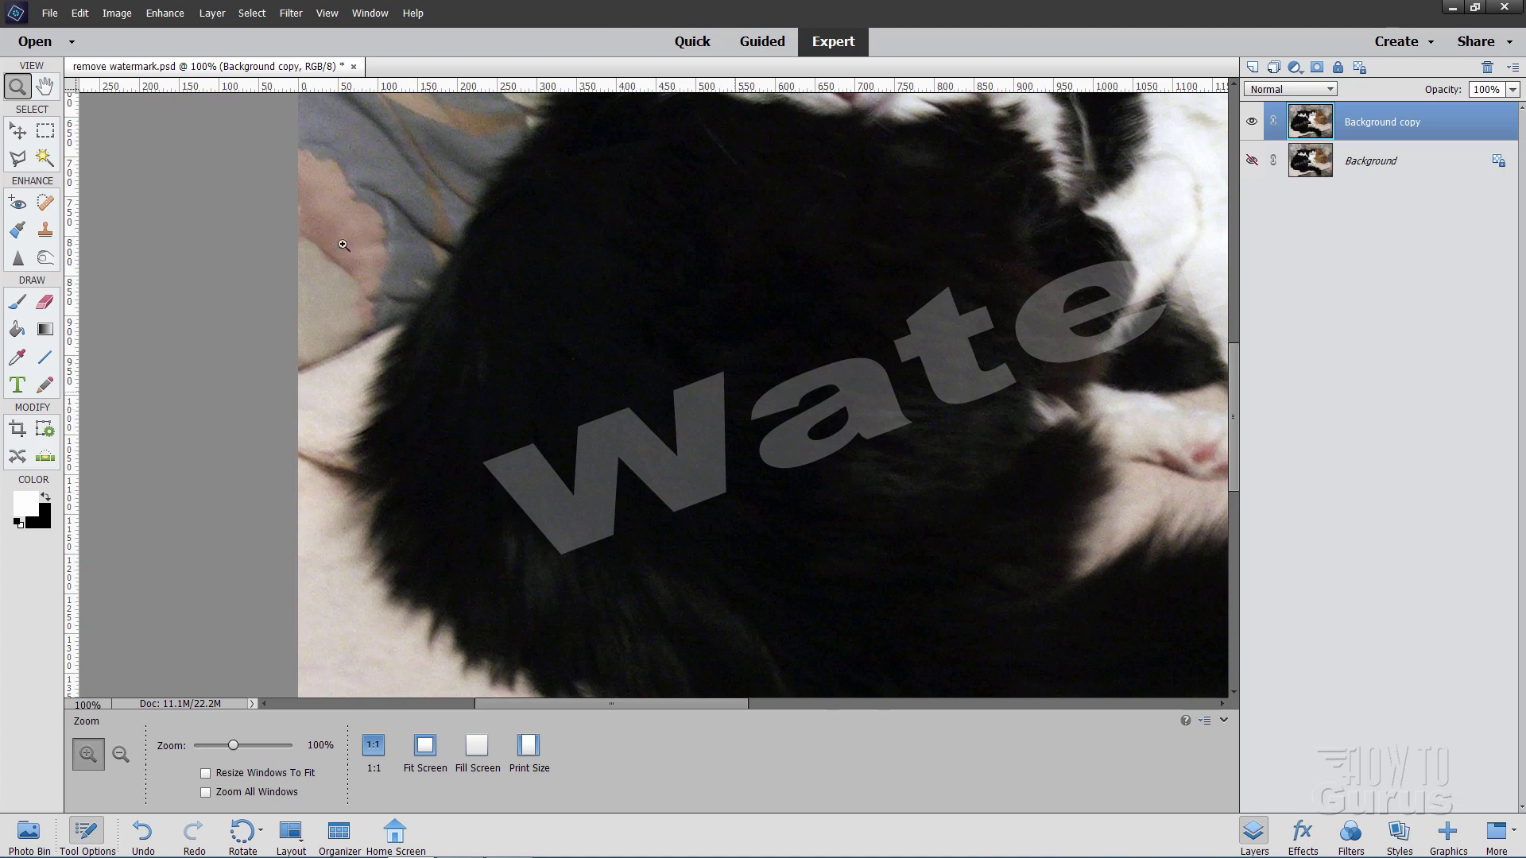
Select the grey W with the Magic Wand at tolerance 20
key("a")
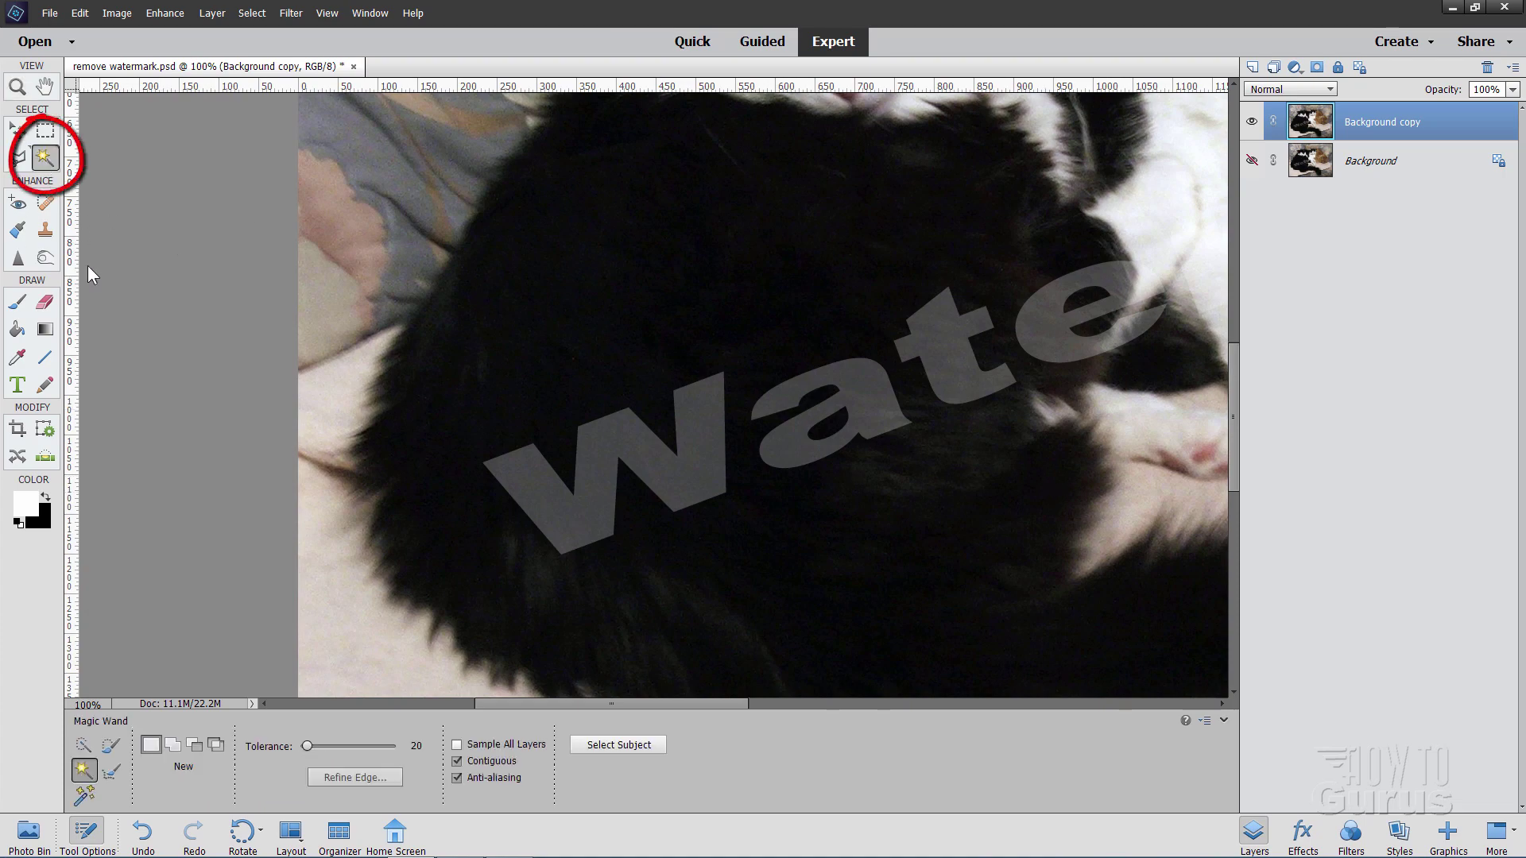
left_click(417, 746)
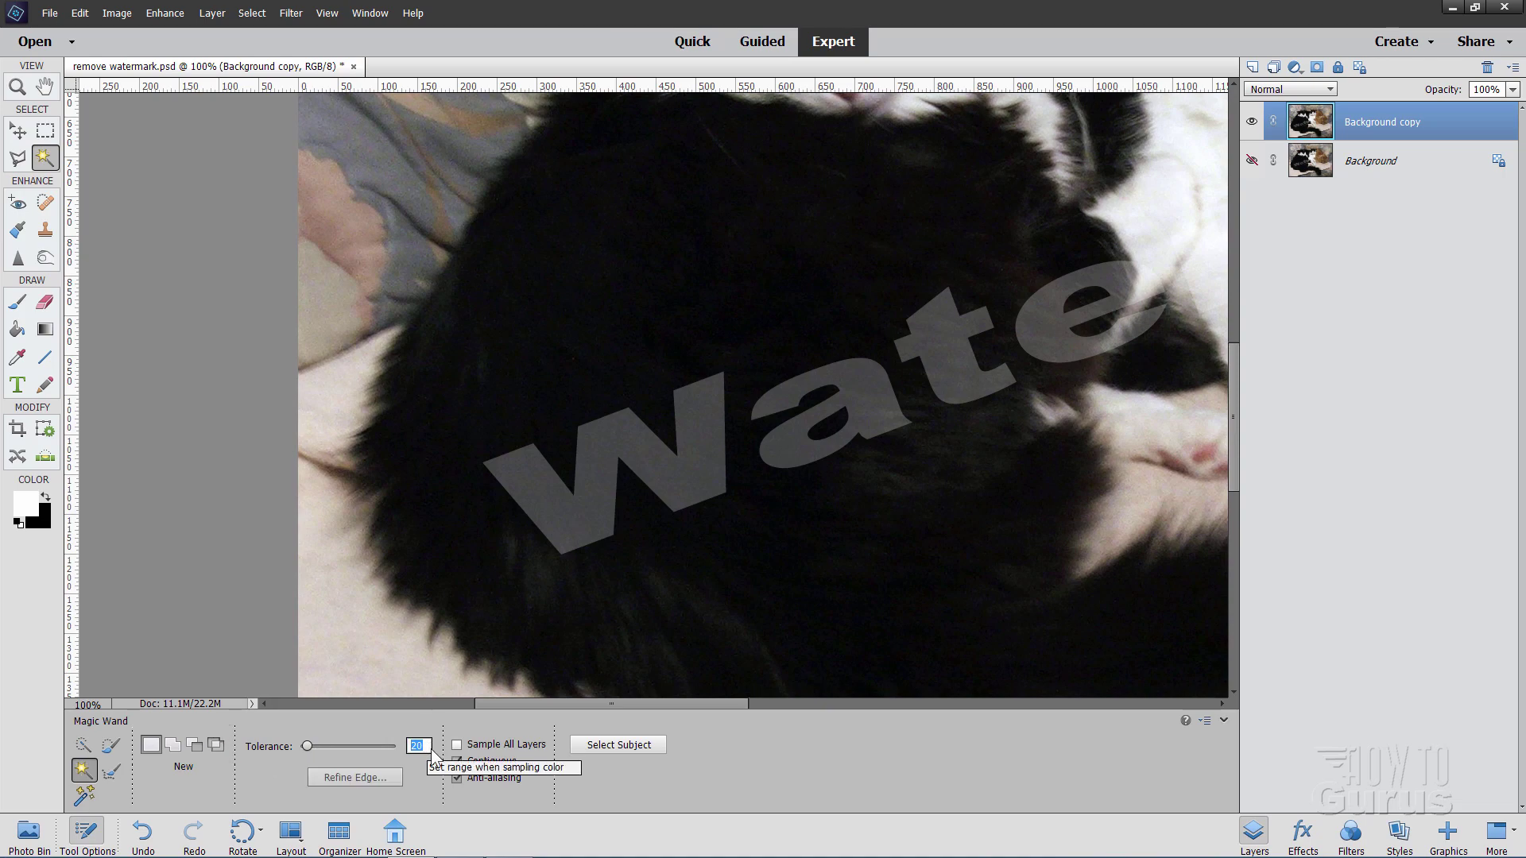
left_click(581, 517)
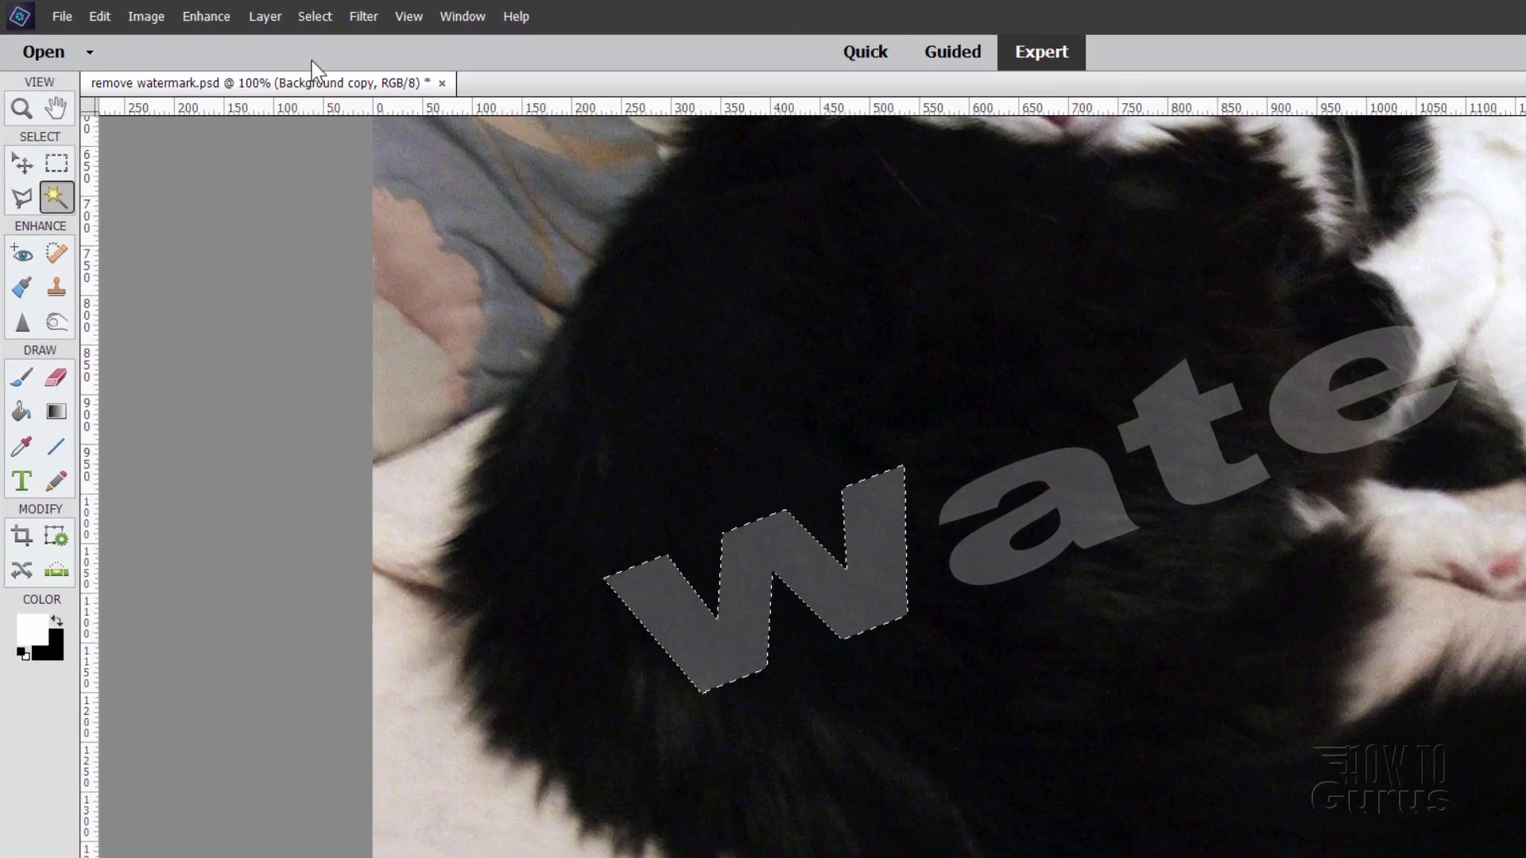
Expand the W selection by 2 pixels
left_click(315, 16)
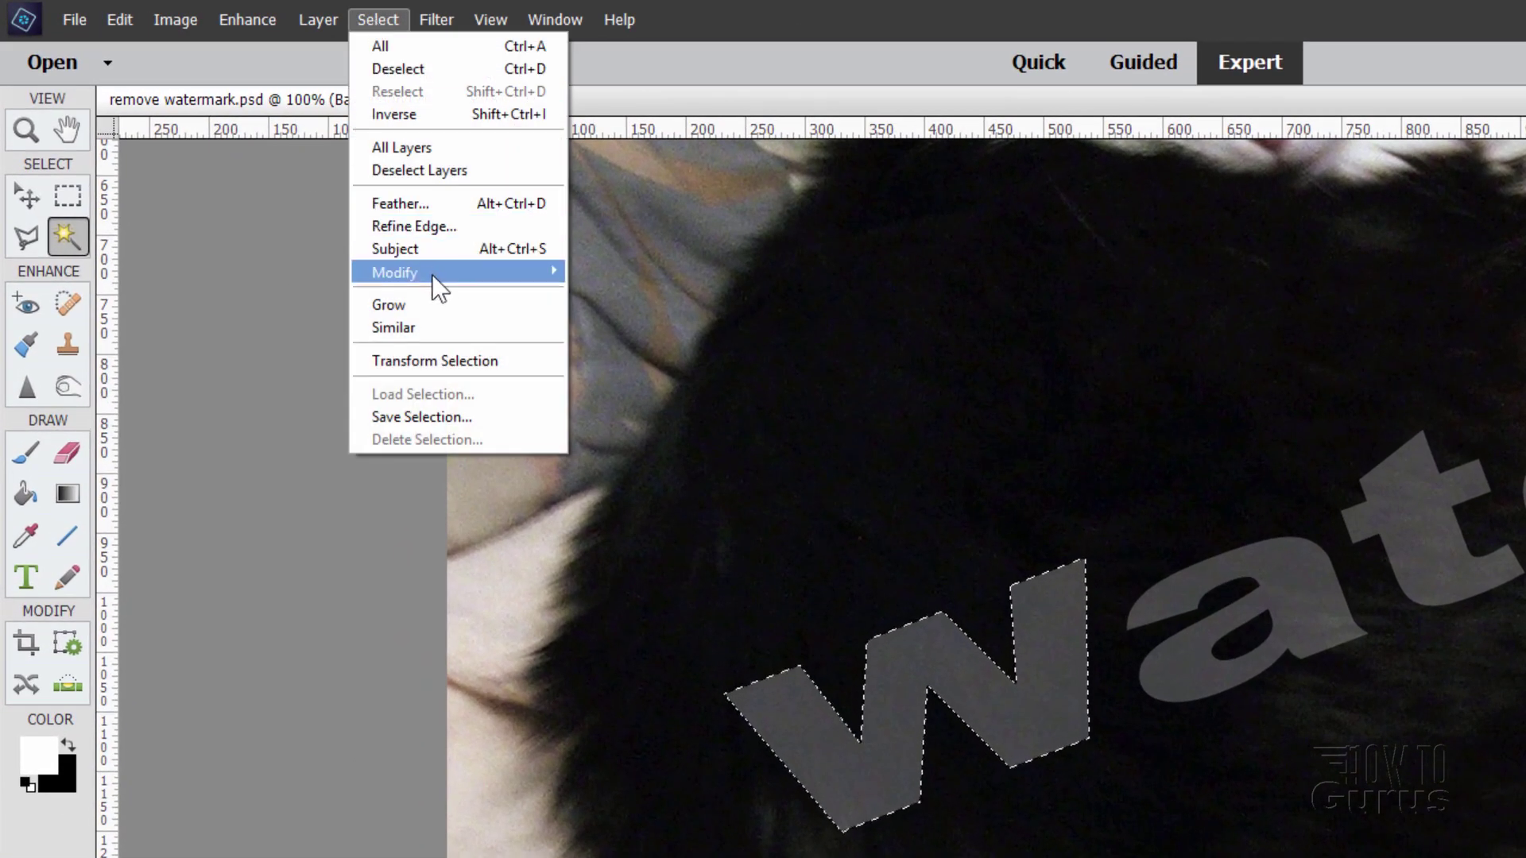
mouse_move(359, 227)
left_click(598, 316)
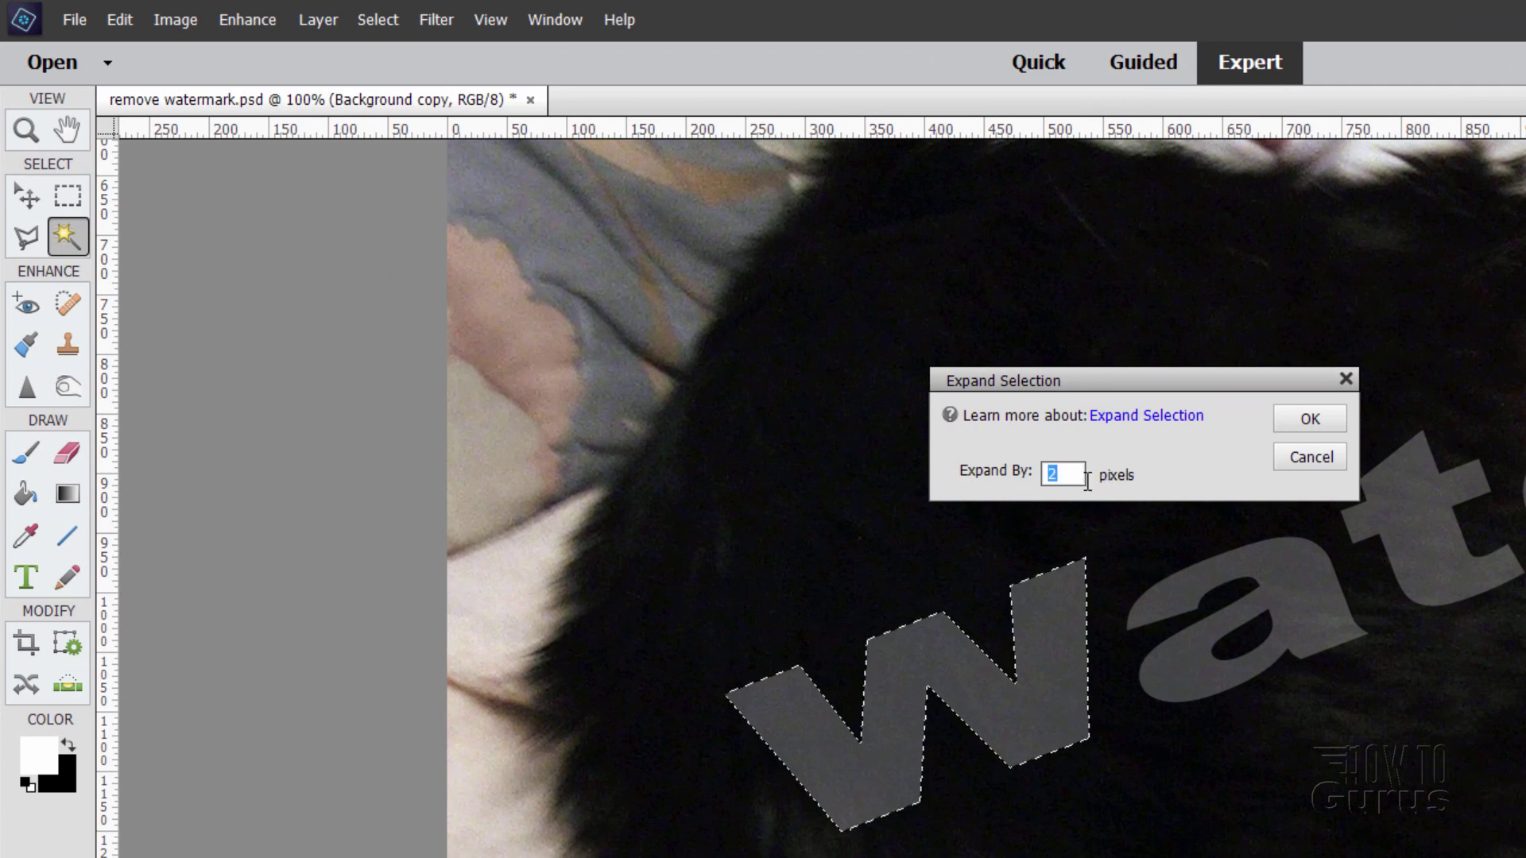
left_click(1310, 419)
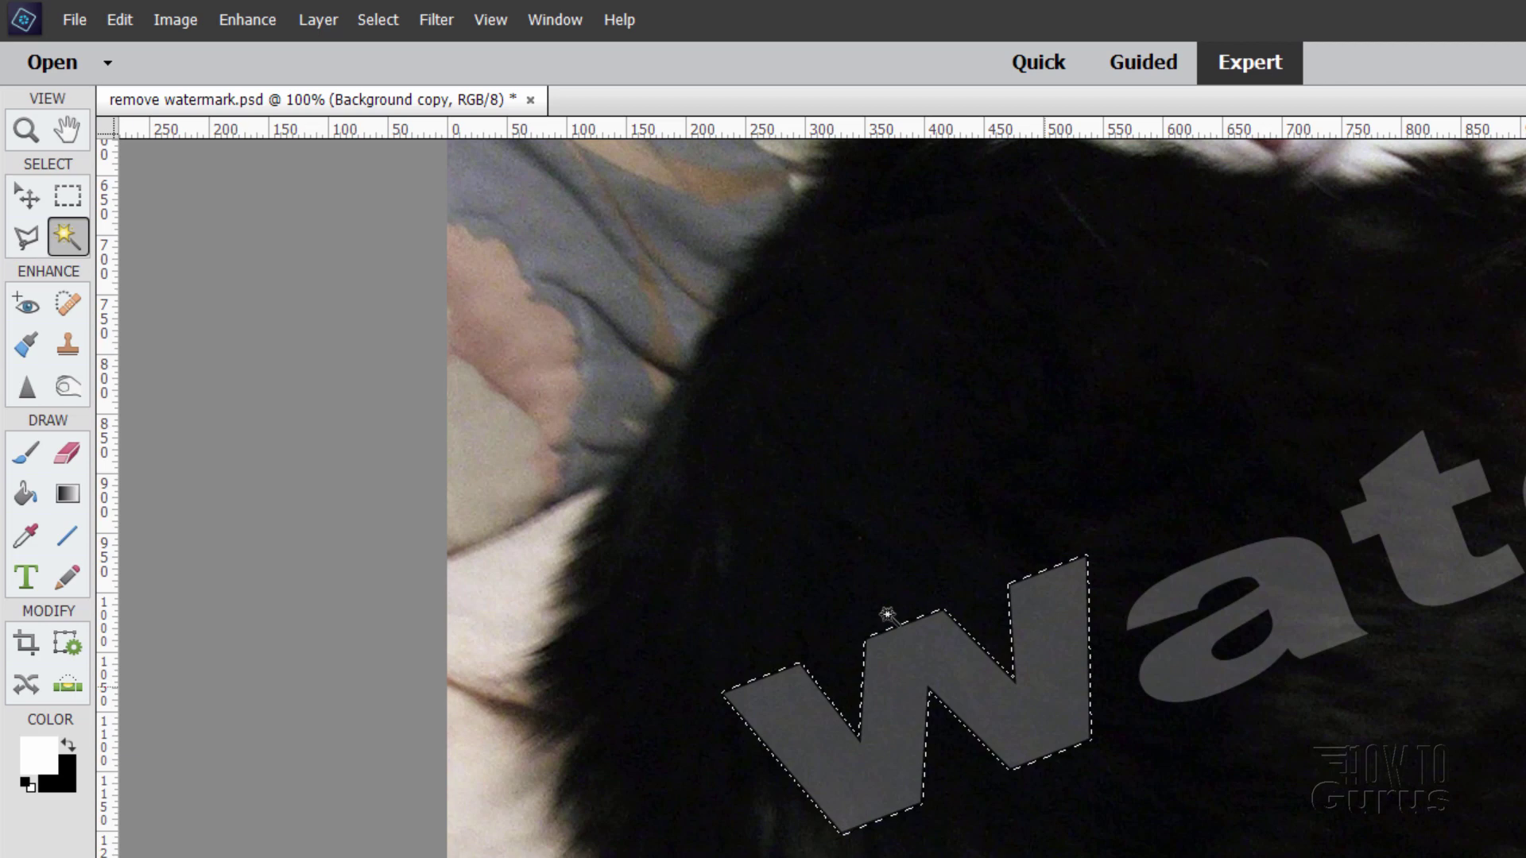
Fill the W with Content-Aware fill, then deselect
left_click(122, 16)
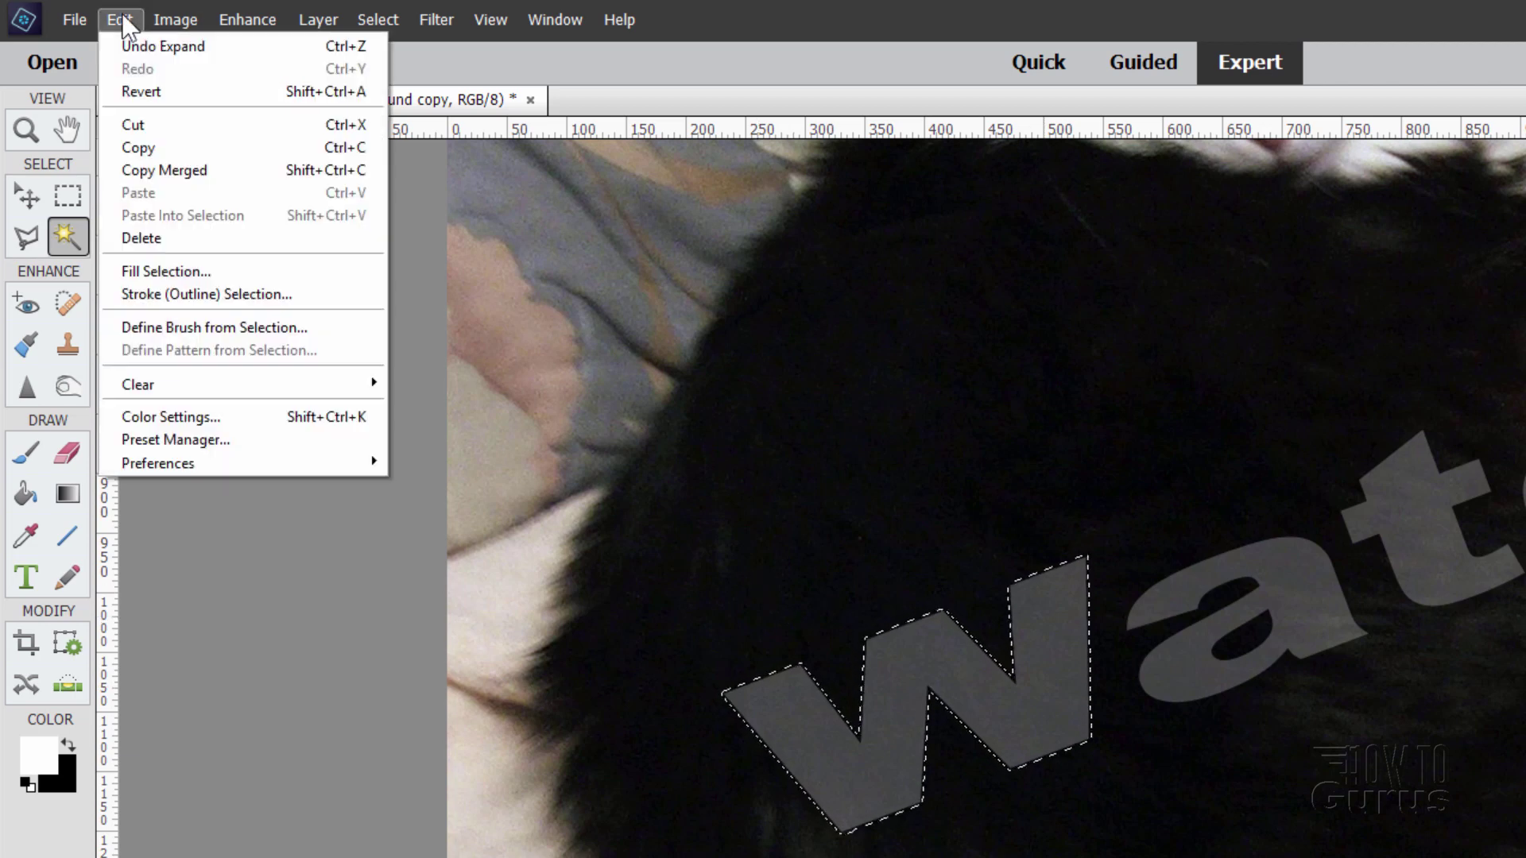
left_click(197, 270)
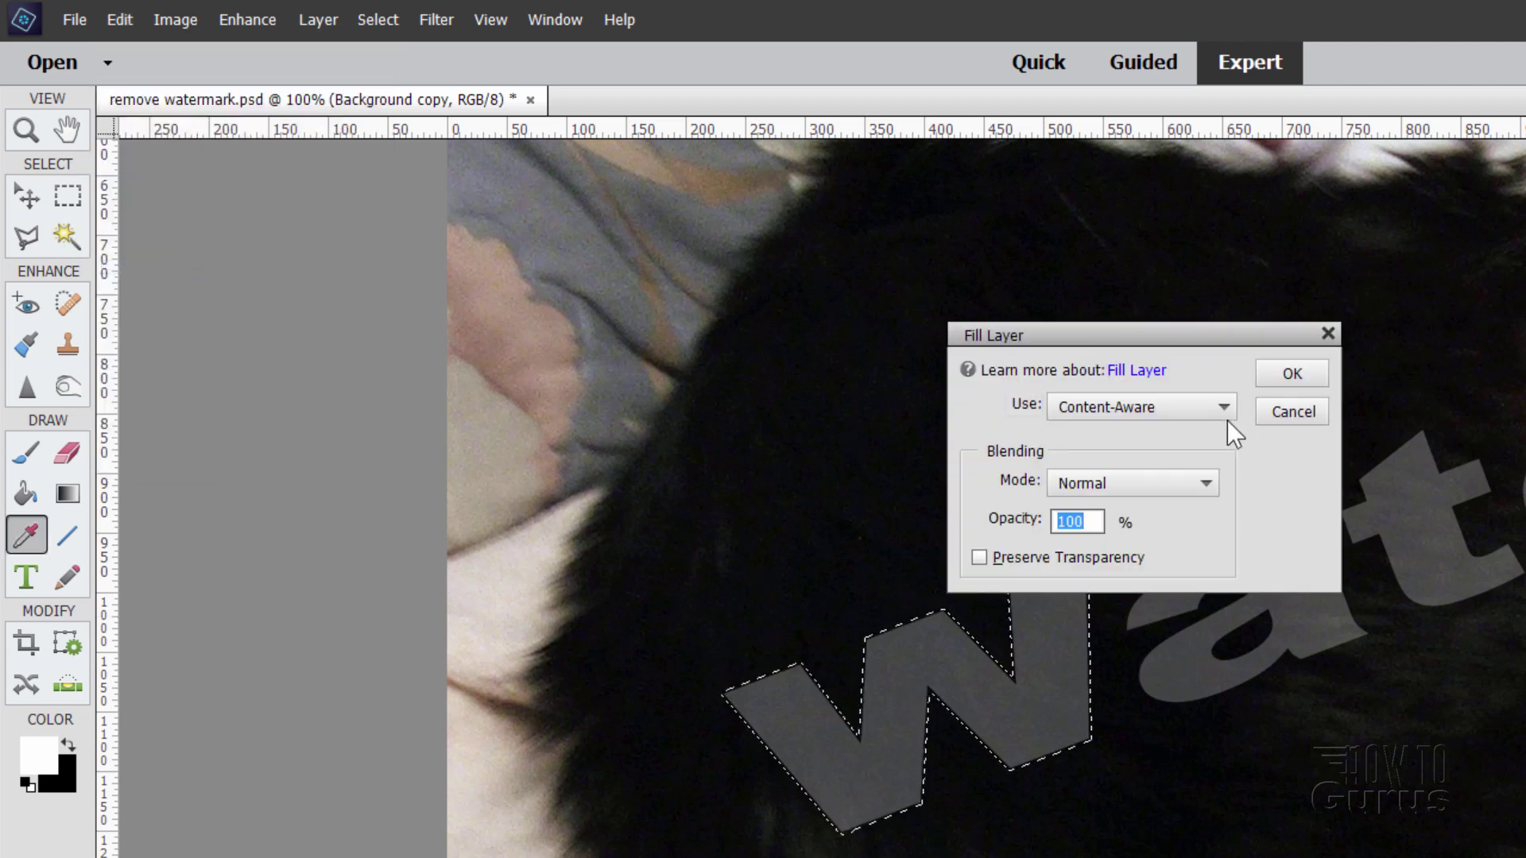
left_click(1173, 410)
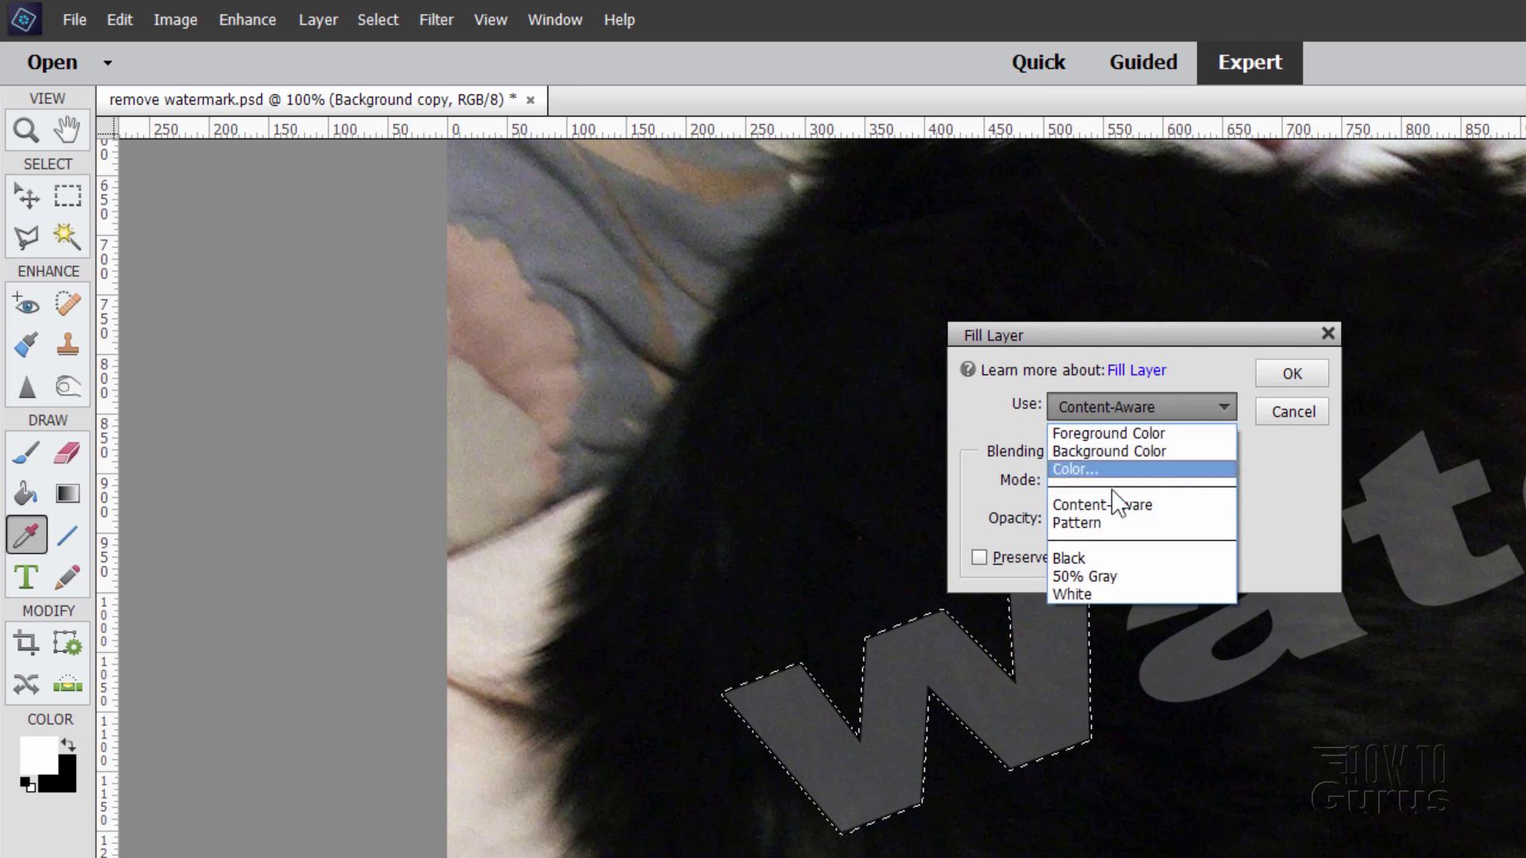
left_click(1162, 503)
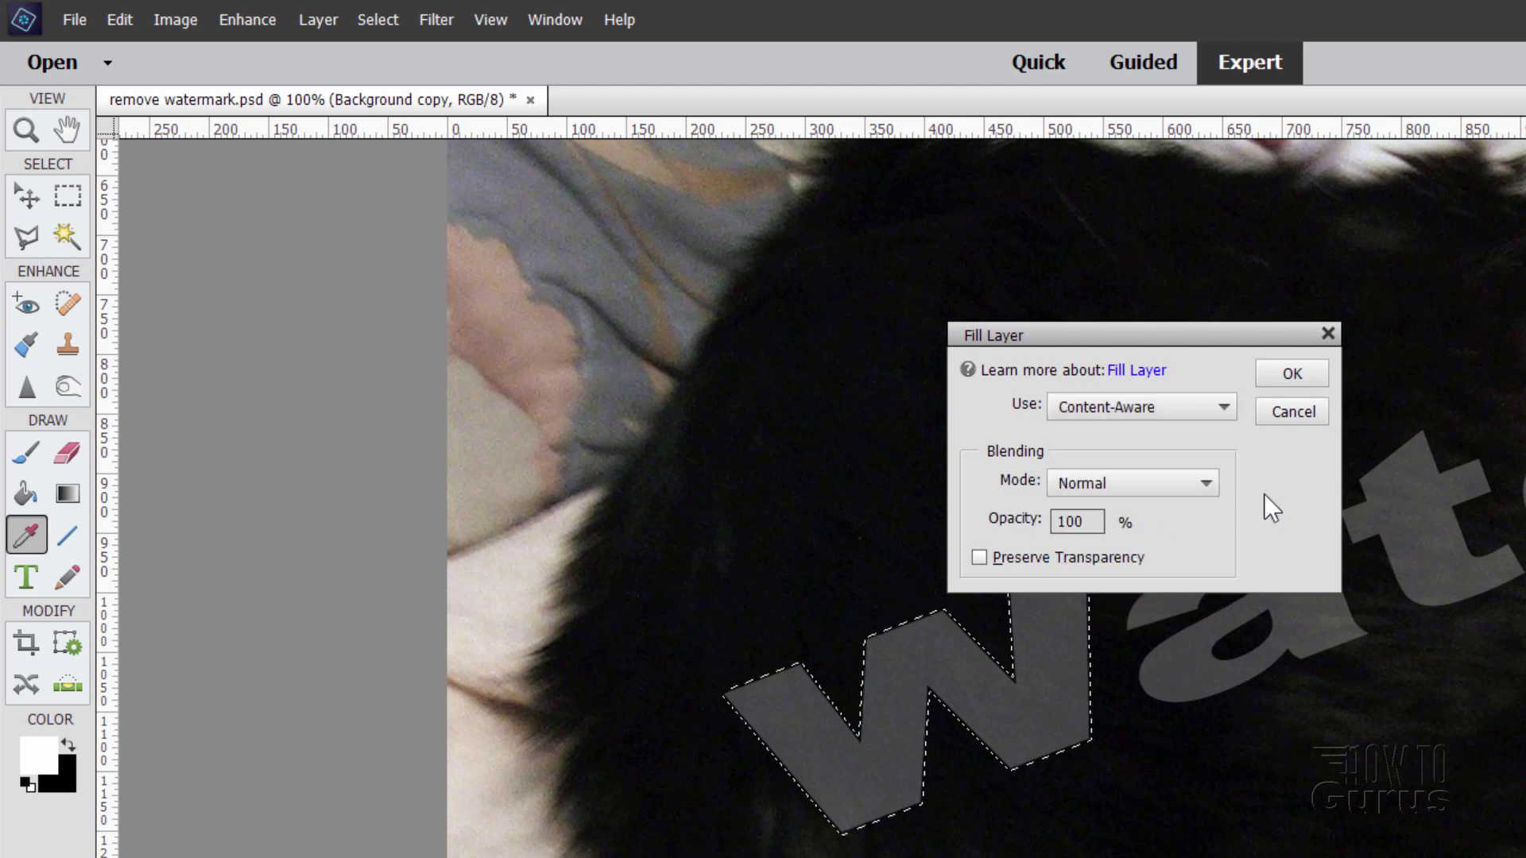
left_click(1293, 373)
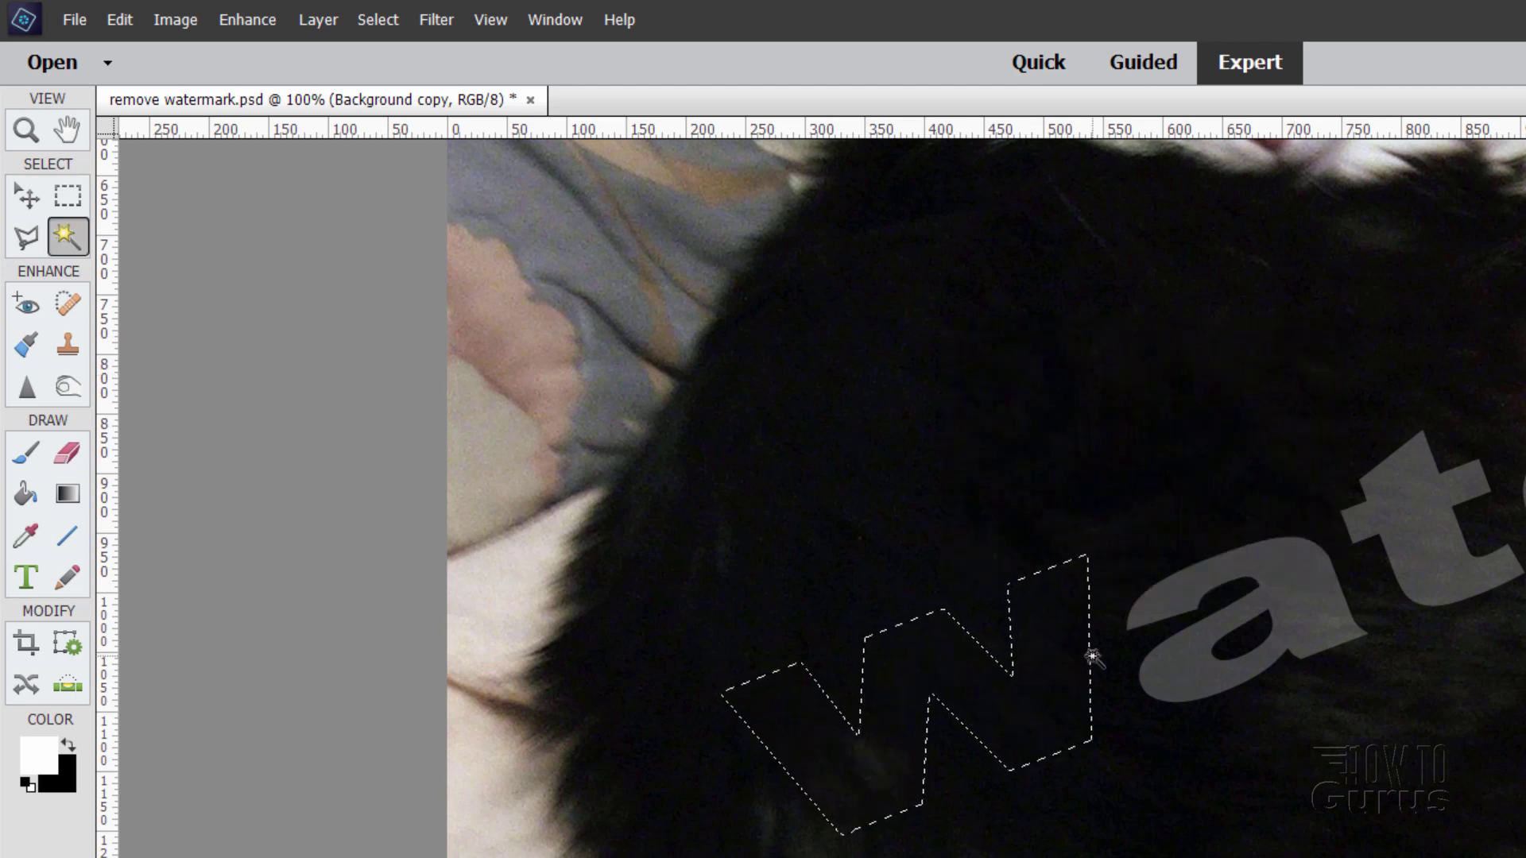
left_click(379, 21)
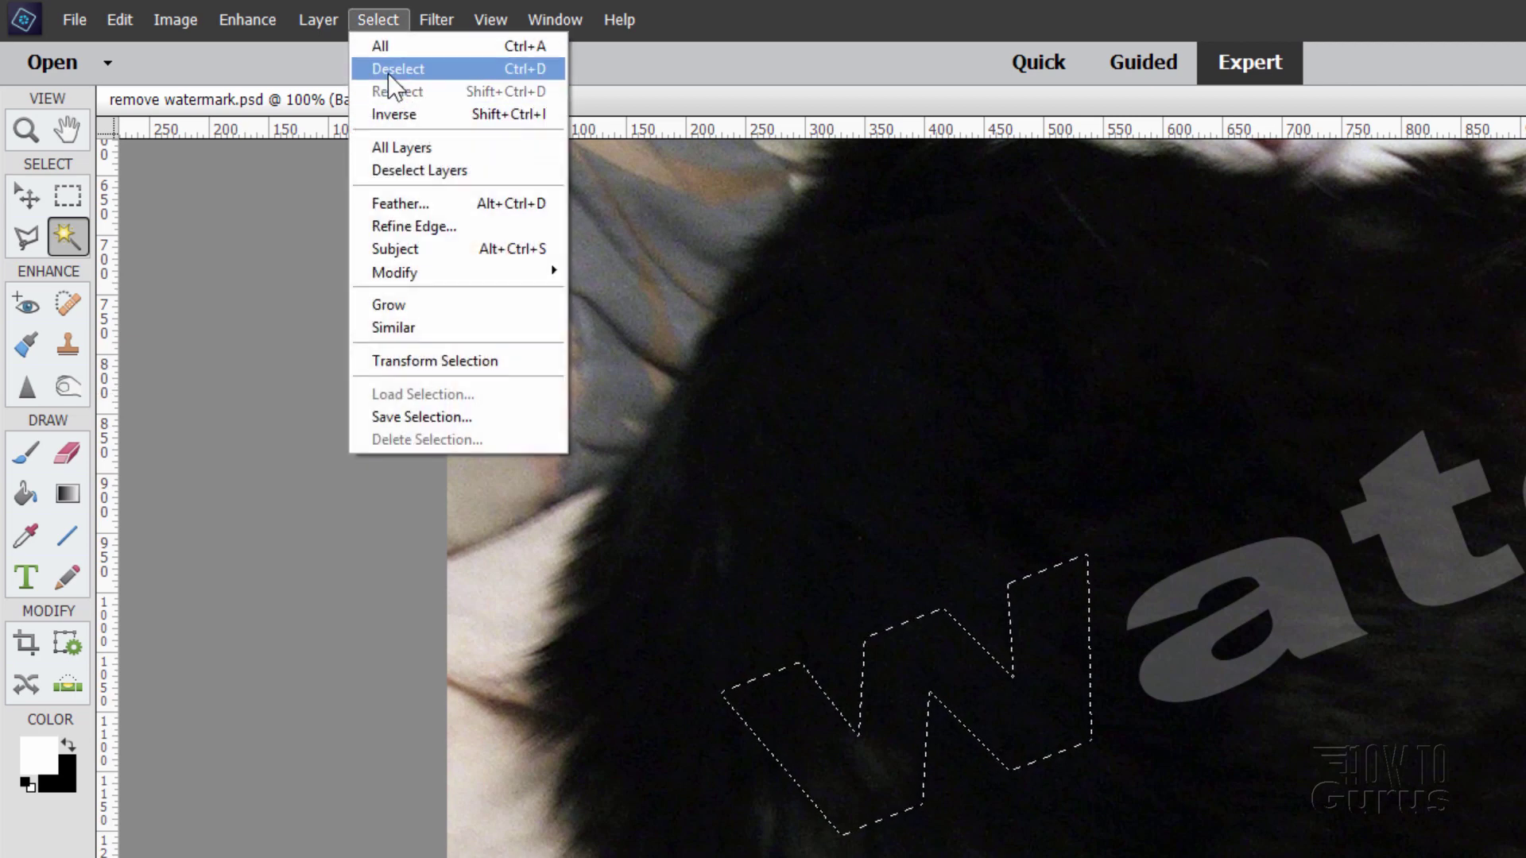
left_click(389, 69)
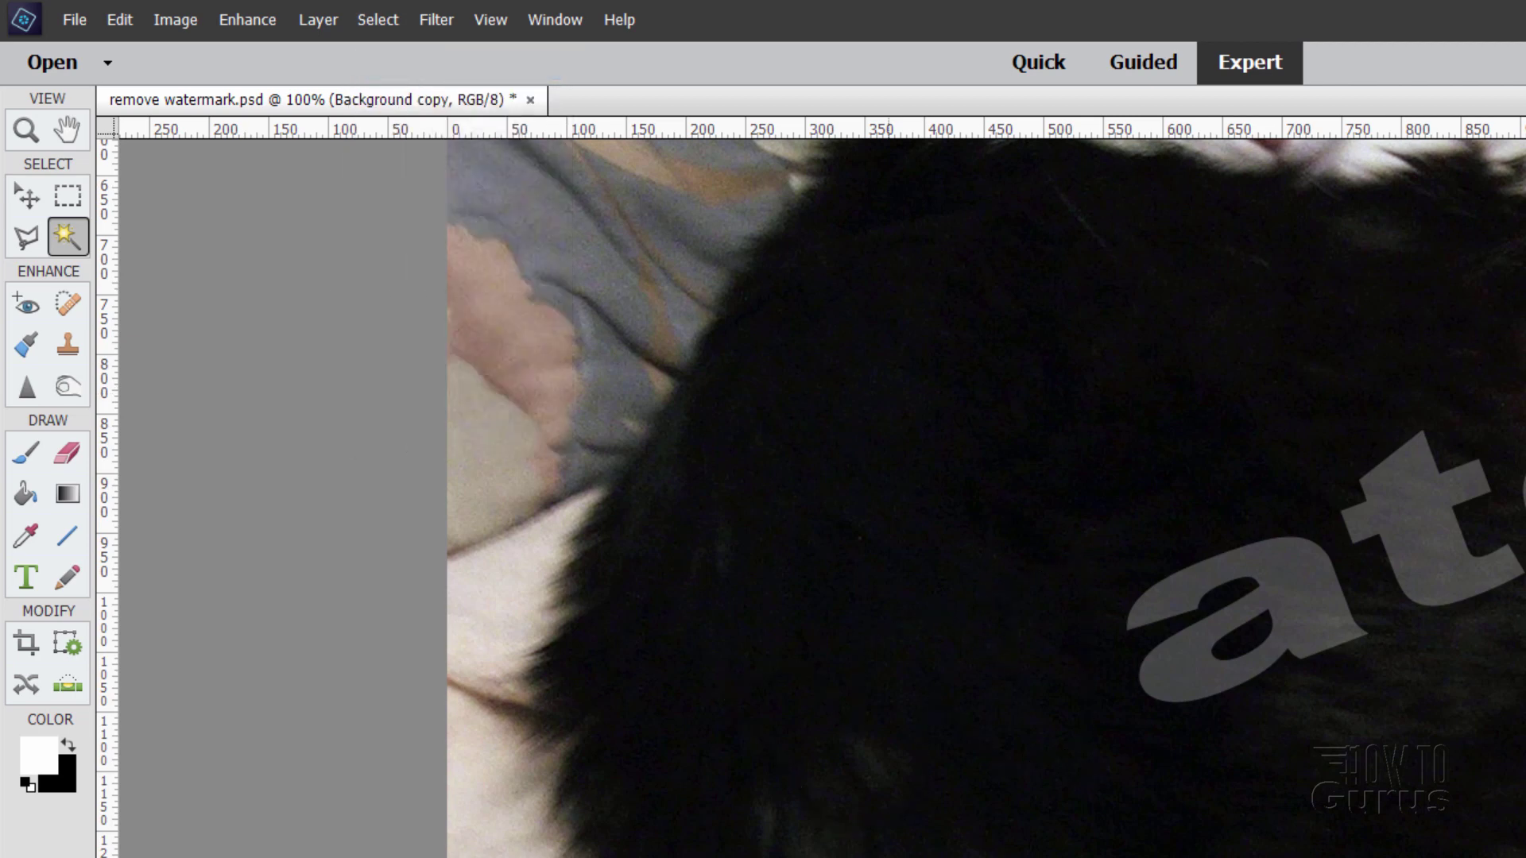
Magic Wand-select the grey 'a' and expand the selection by 5 pixels
left_click(1307, 588)
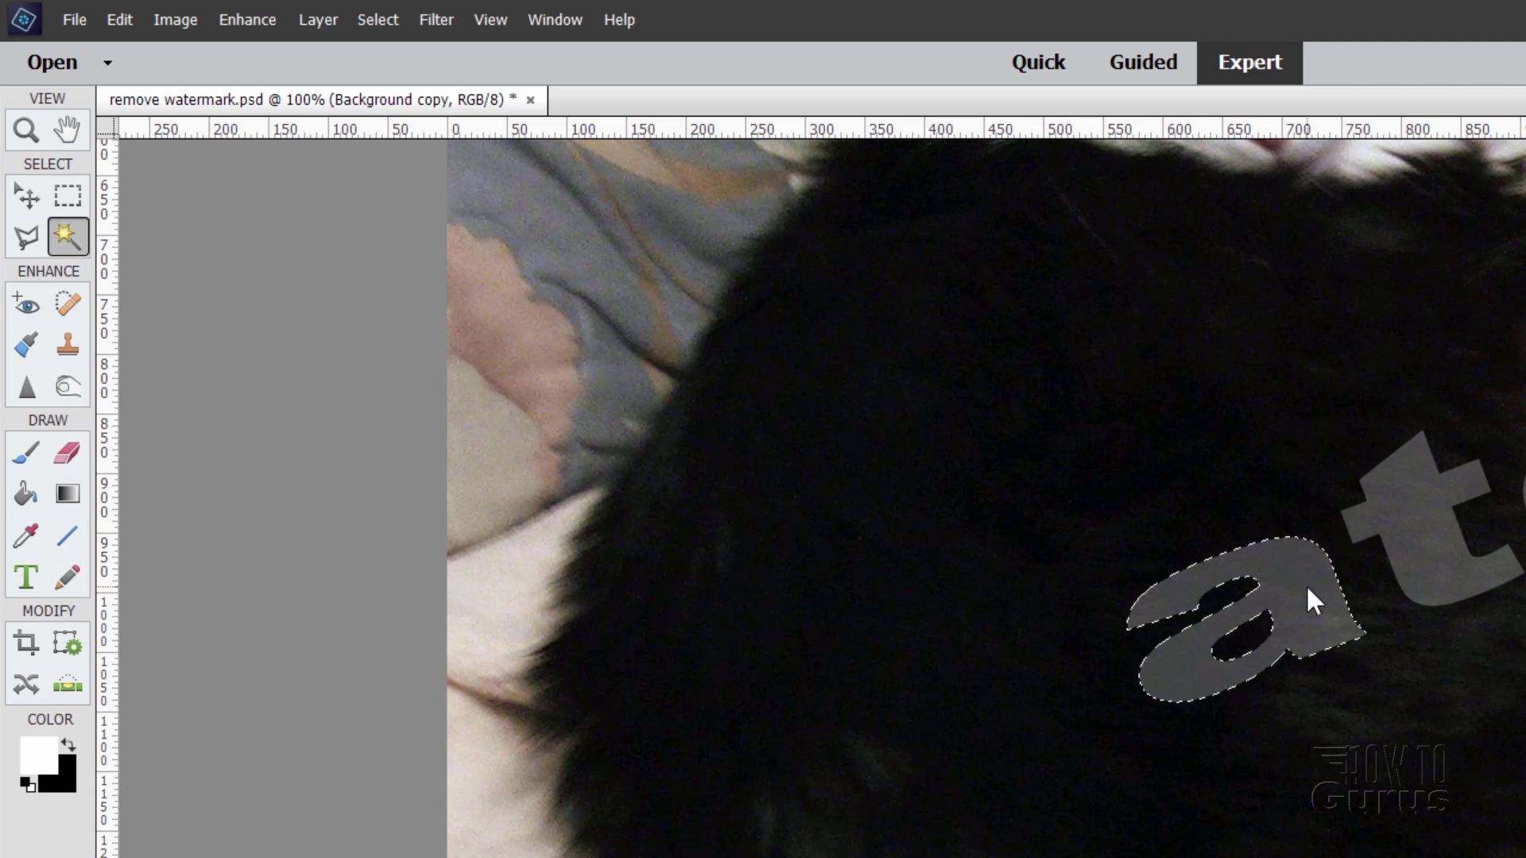
left_click(375, 16)
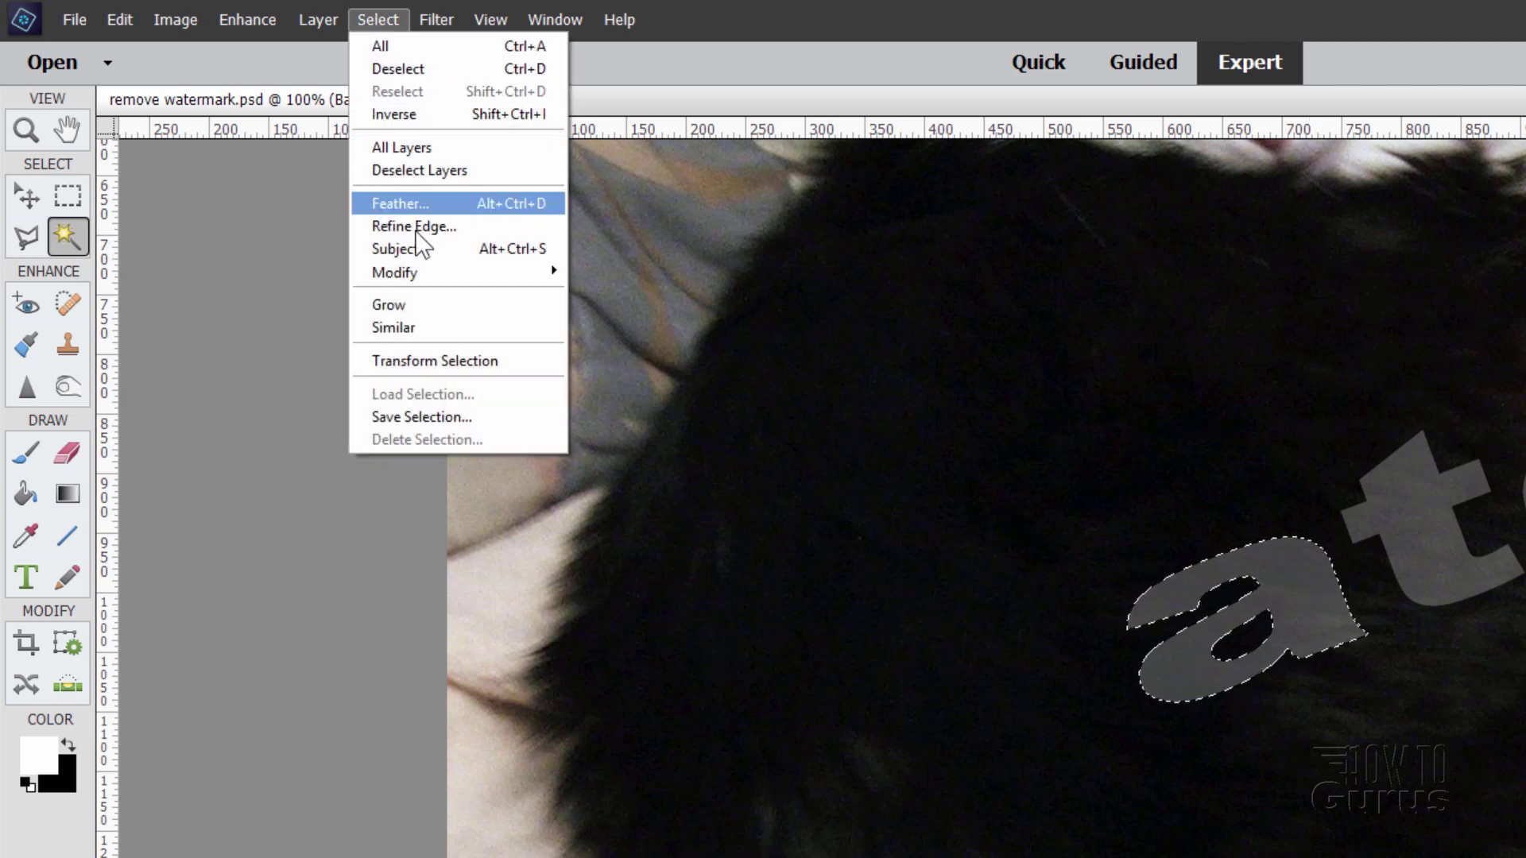
mouse_move(423, 272)
left_click(622, 318)
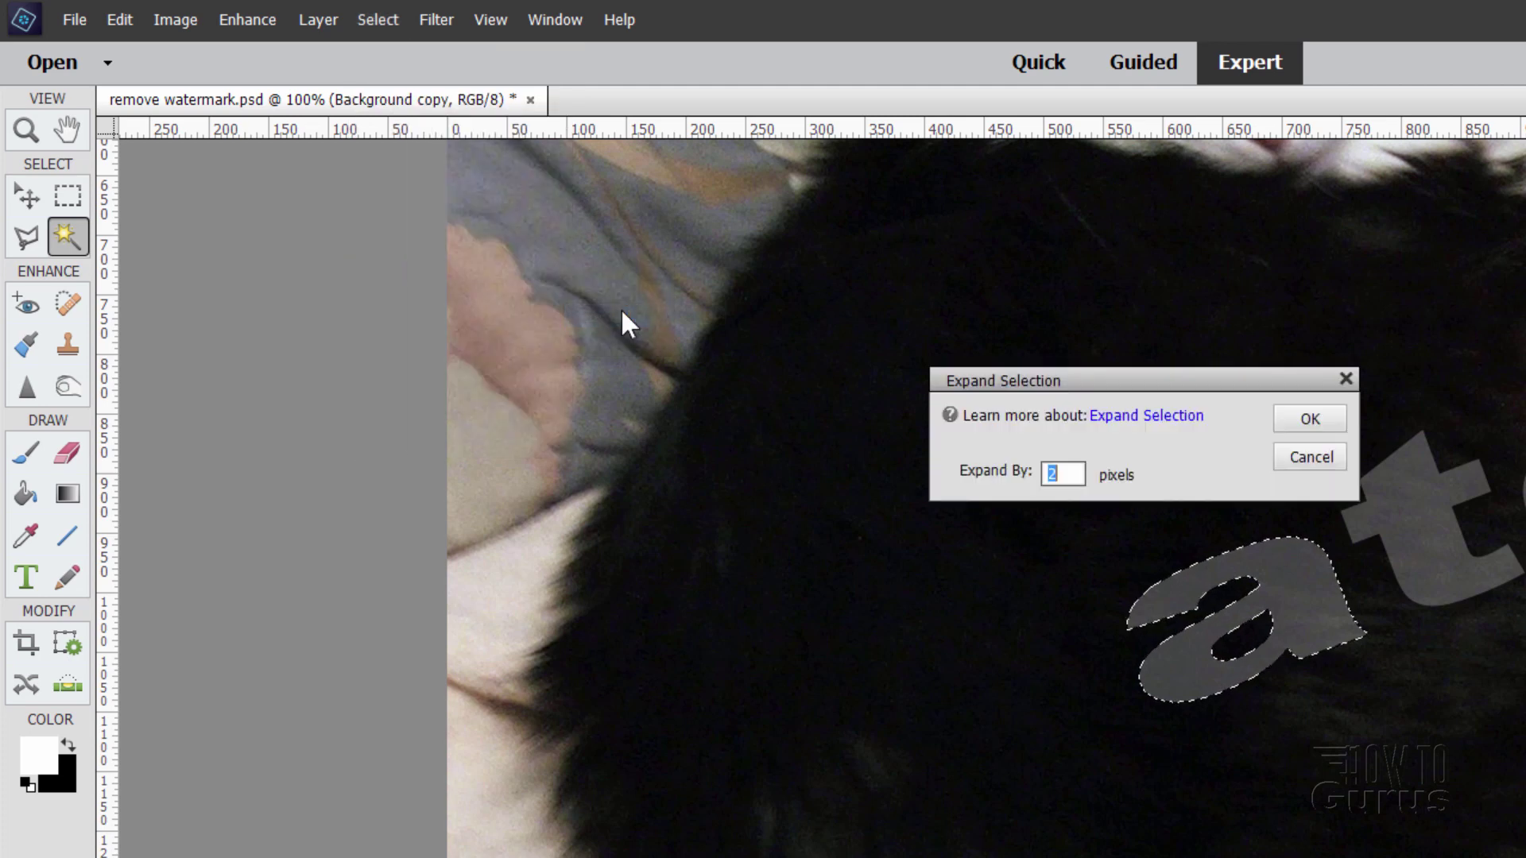
type("5")
left_click(1307, 424)
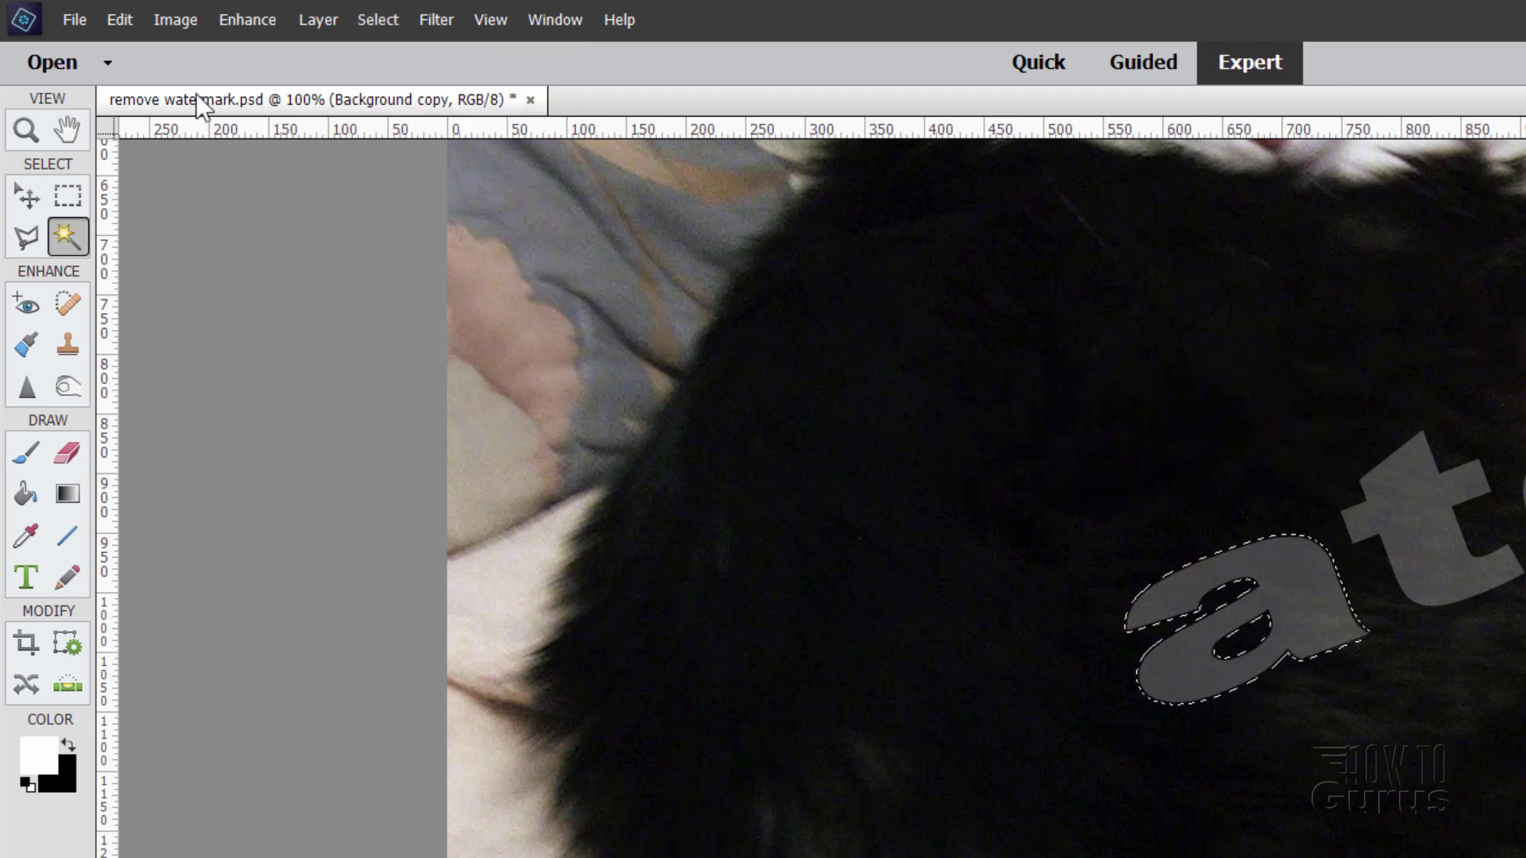
Content-Aware fill the 'a' with surrounding fur, then deselect
left_click(116, 17)
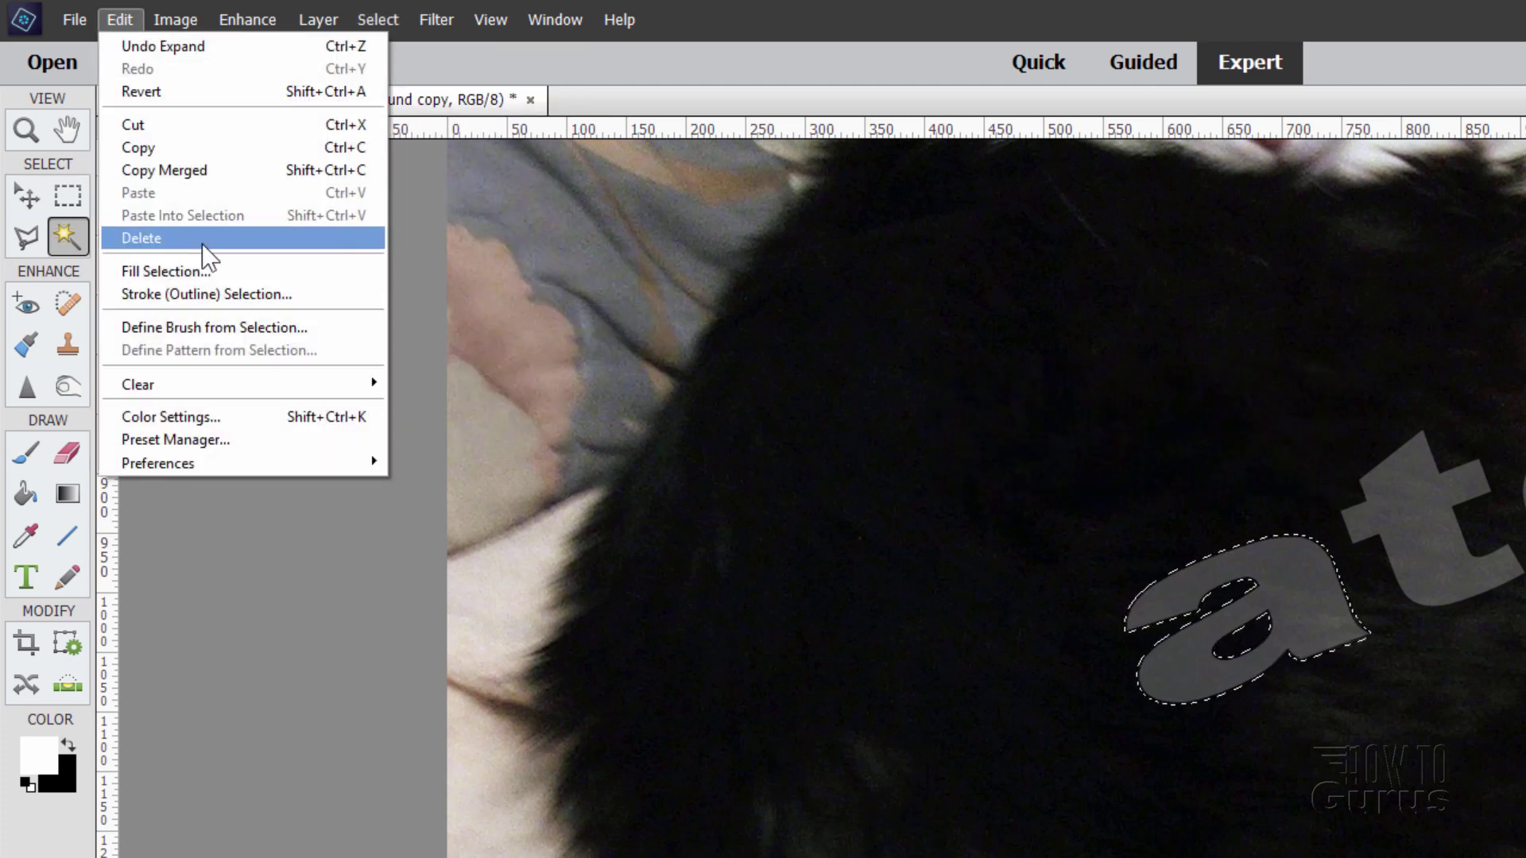
left_click(216, 262)
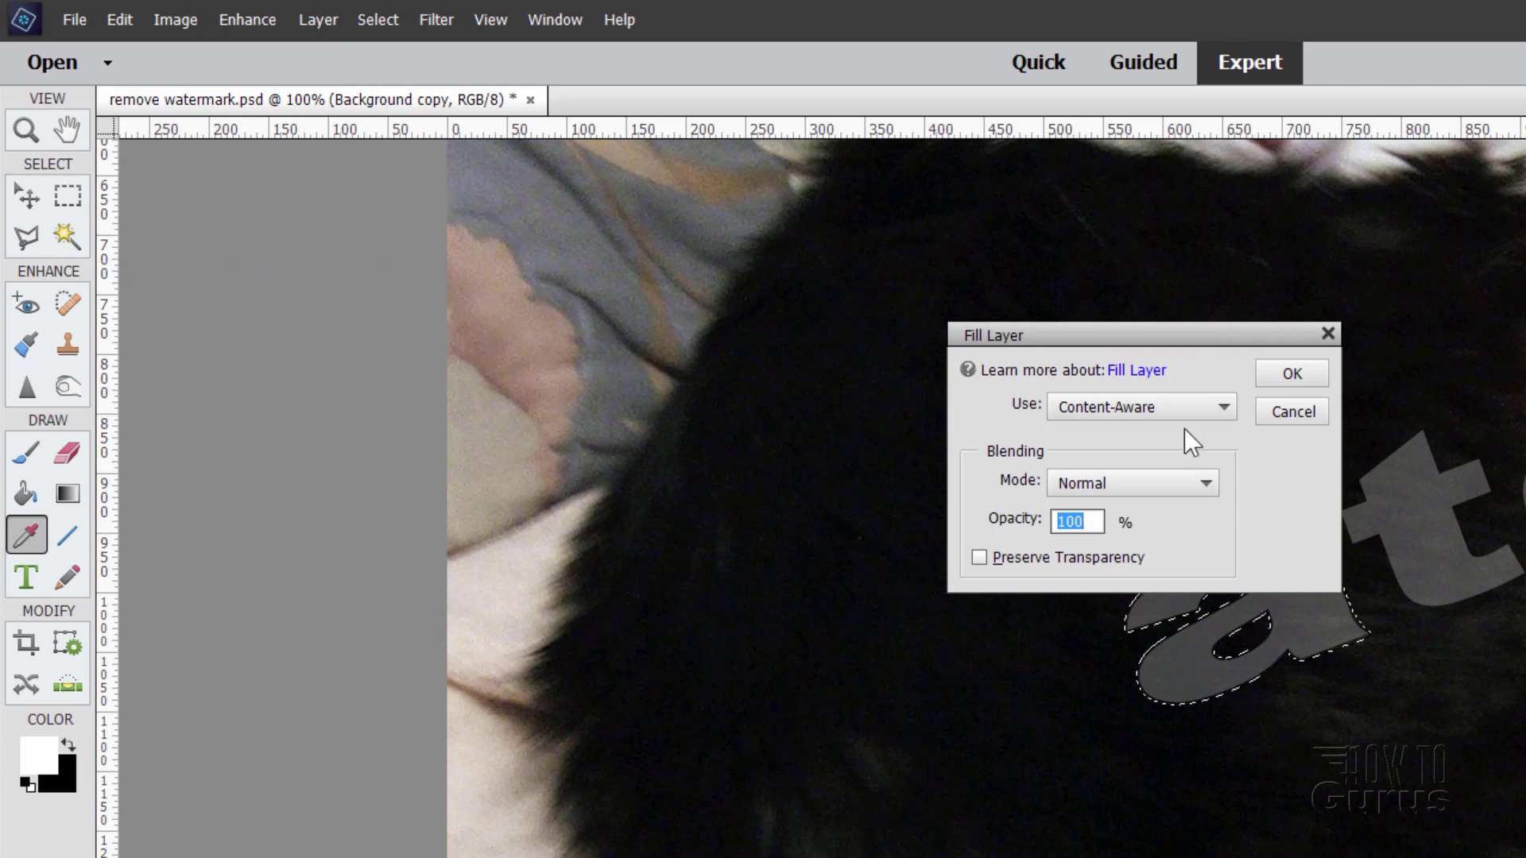
left_click(1307, 378)
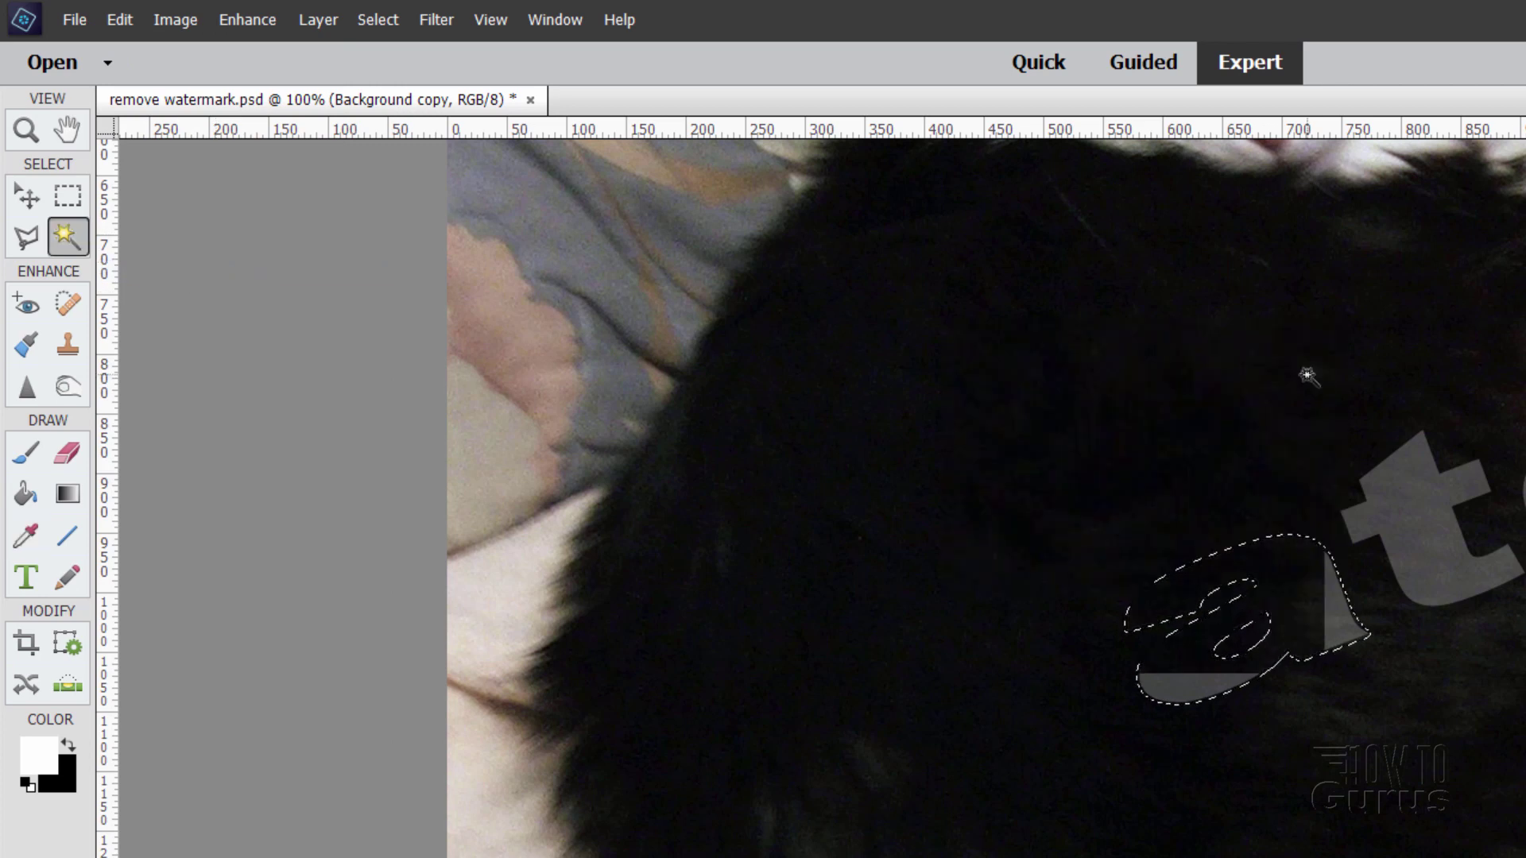
left_click(367, 20)
left_click(402, 66)
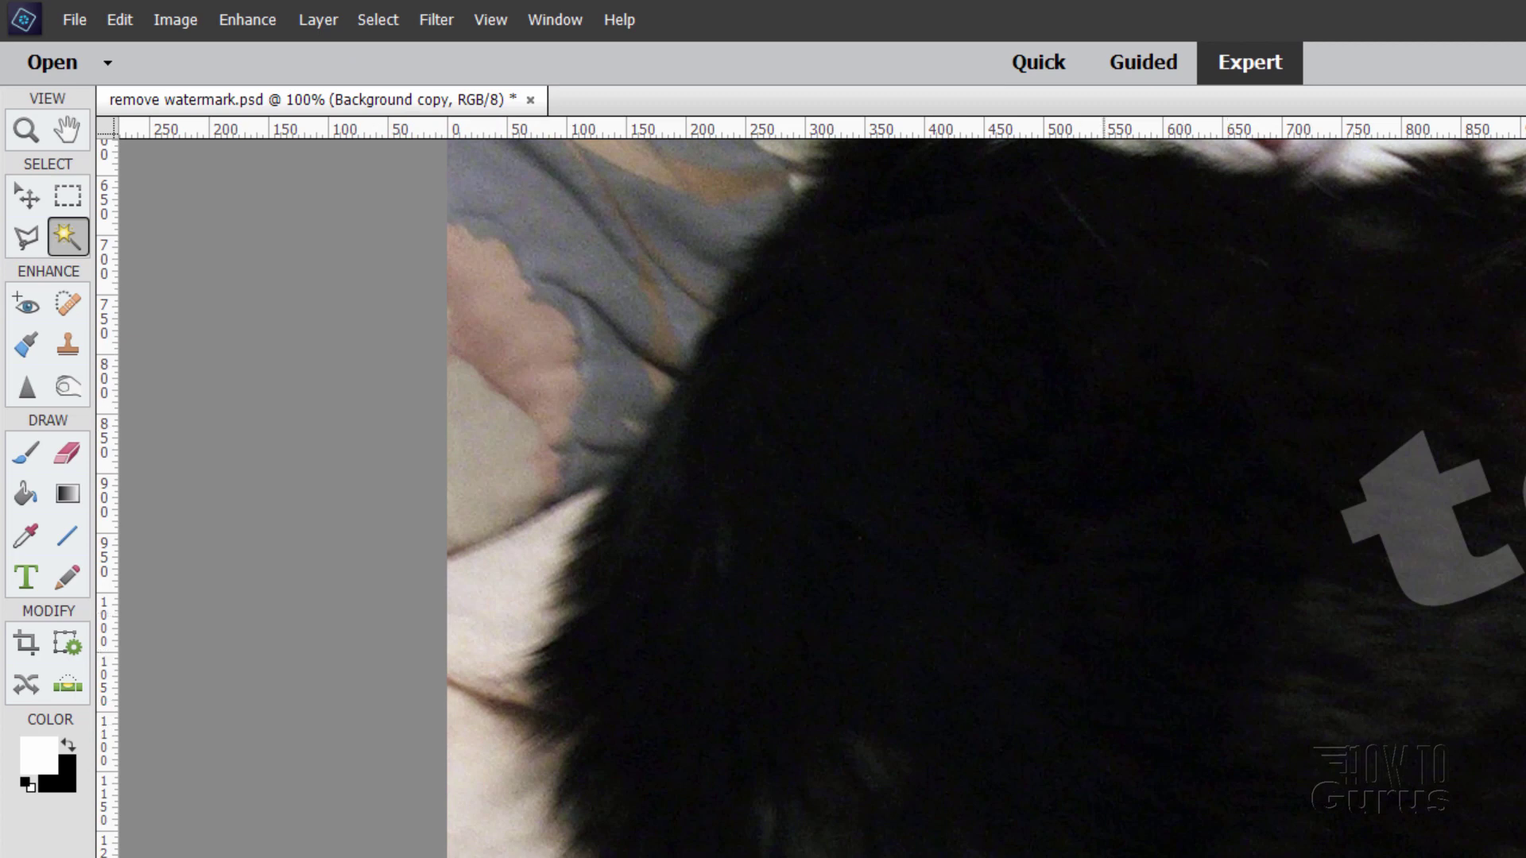
Select the grey 'e' with the Magic Wand and expand the selection
scroll(1138, 836, "right", 10)
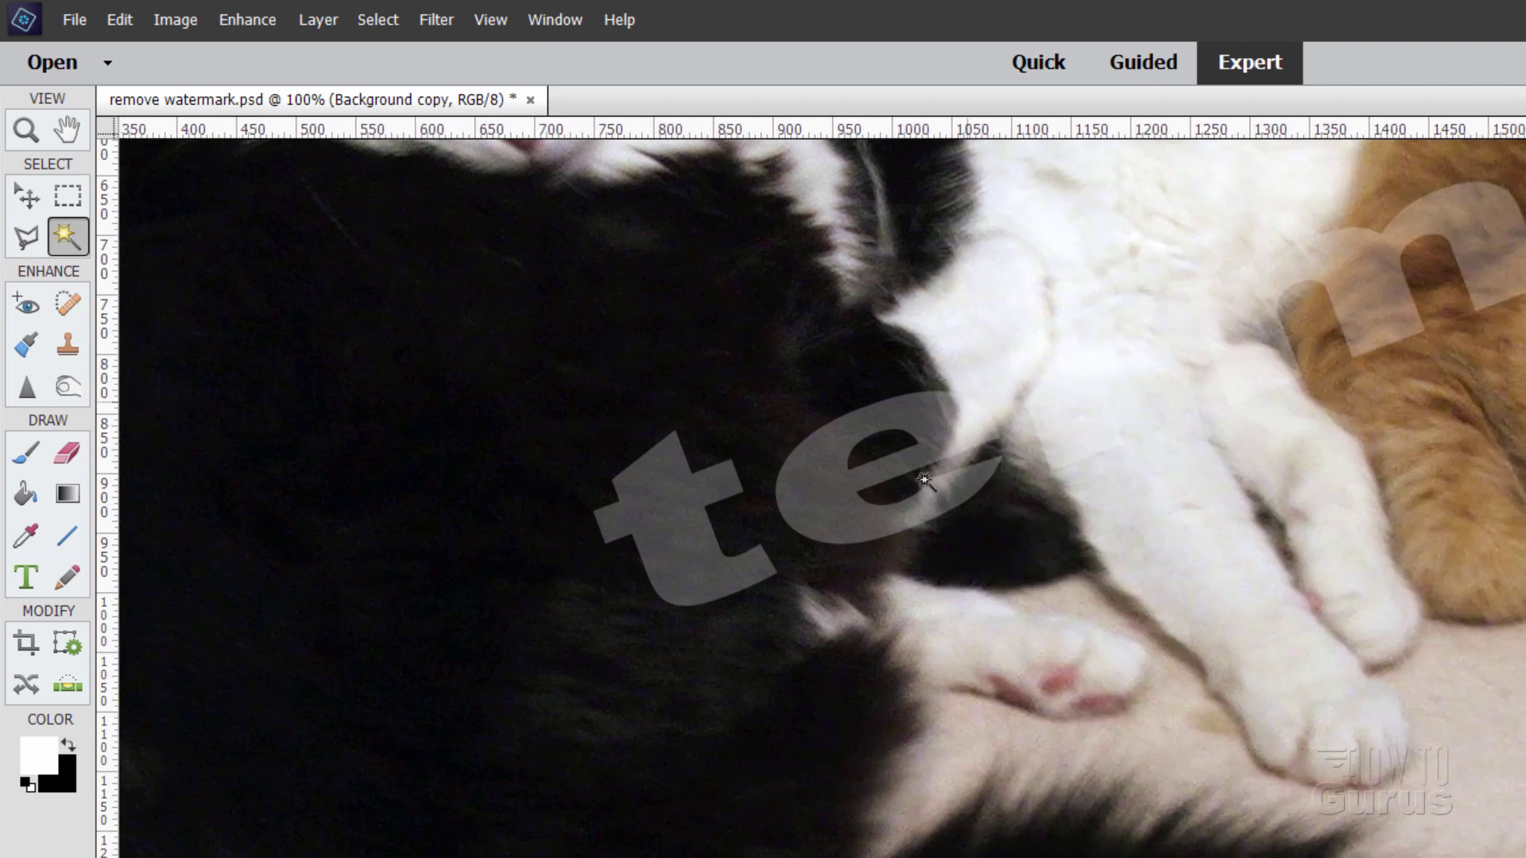
left_click(832, 505)
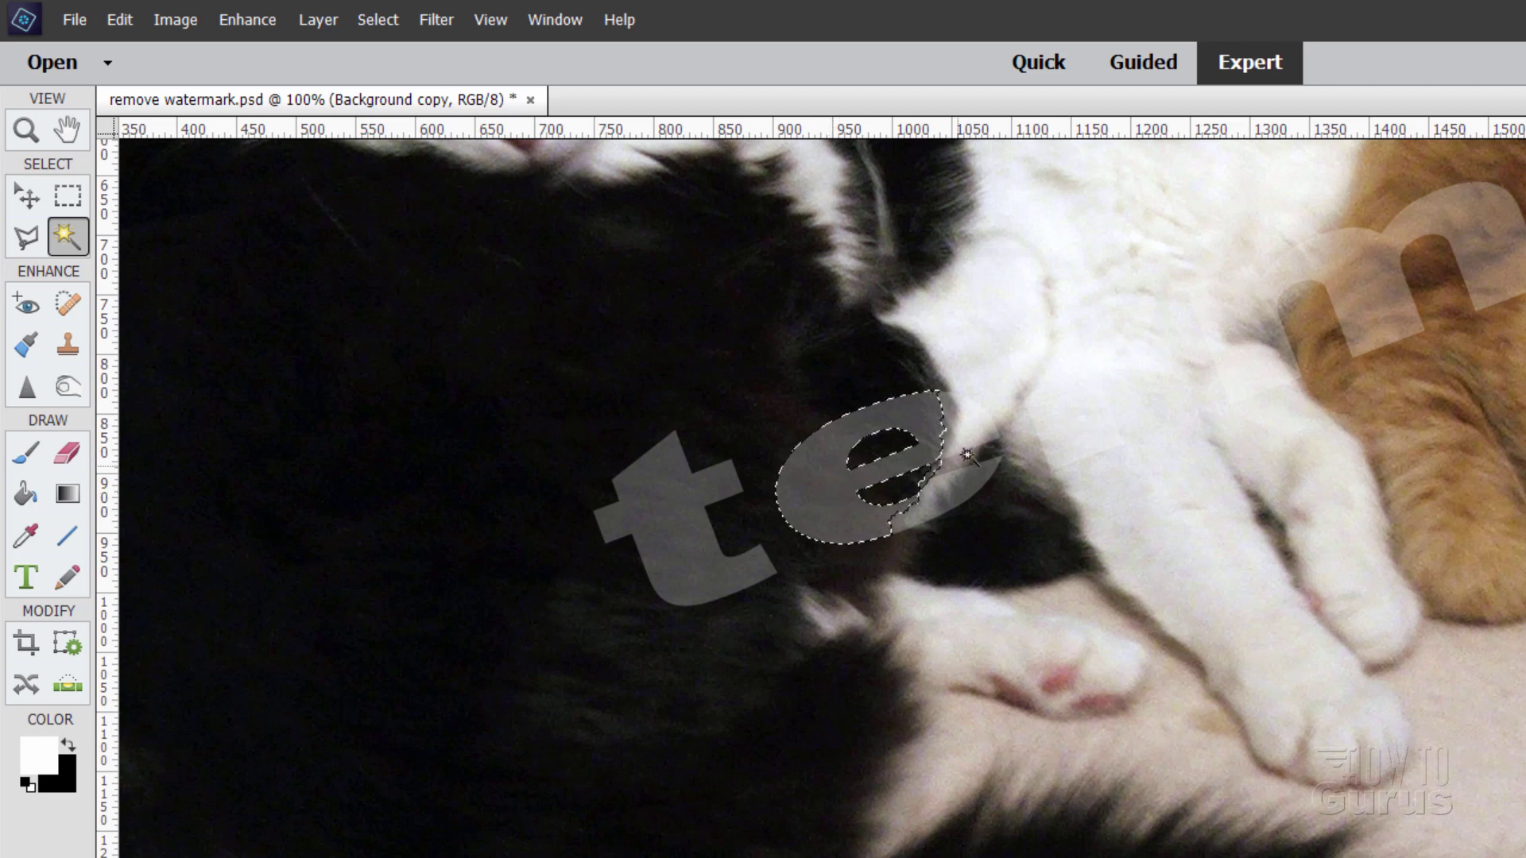
left_click(393, 22)
mouse_move(448, 274)
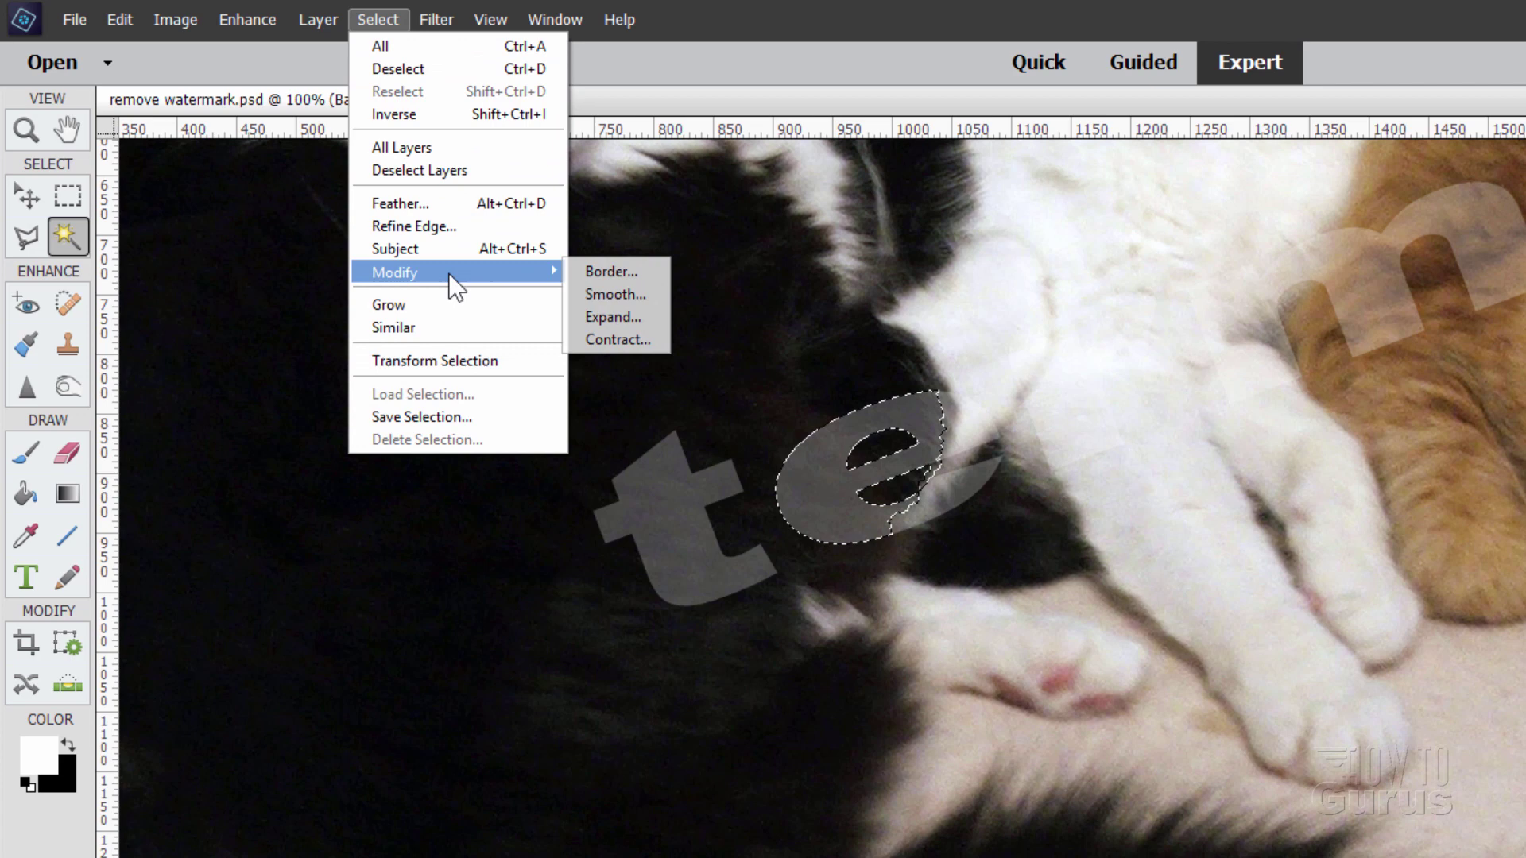
left_click(636, 316)
left_click(1312, 418)
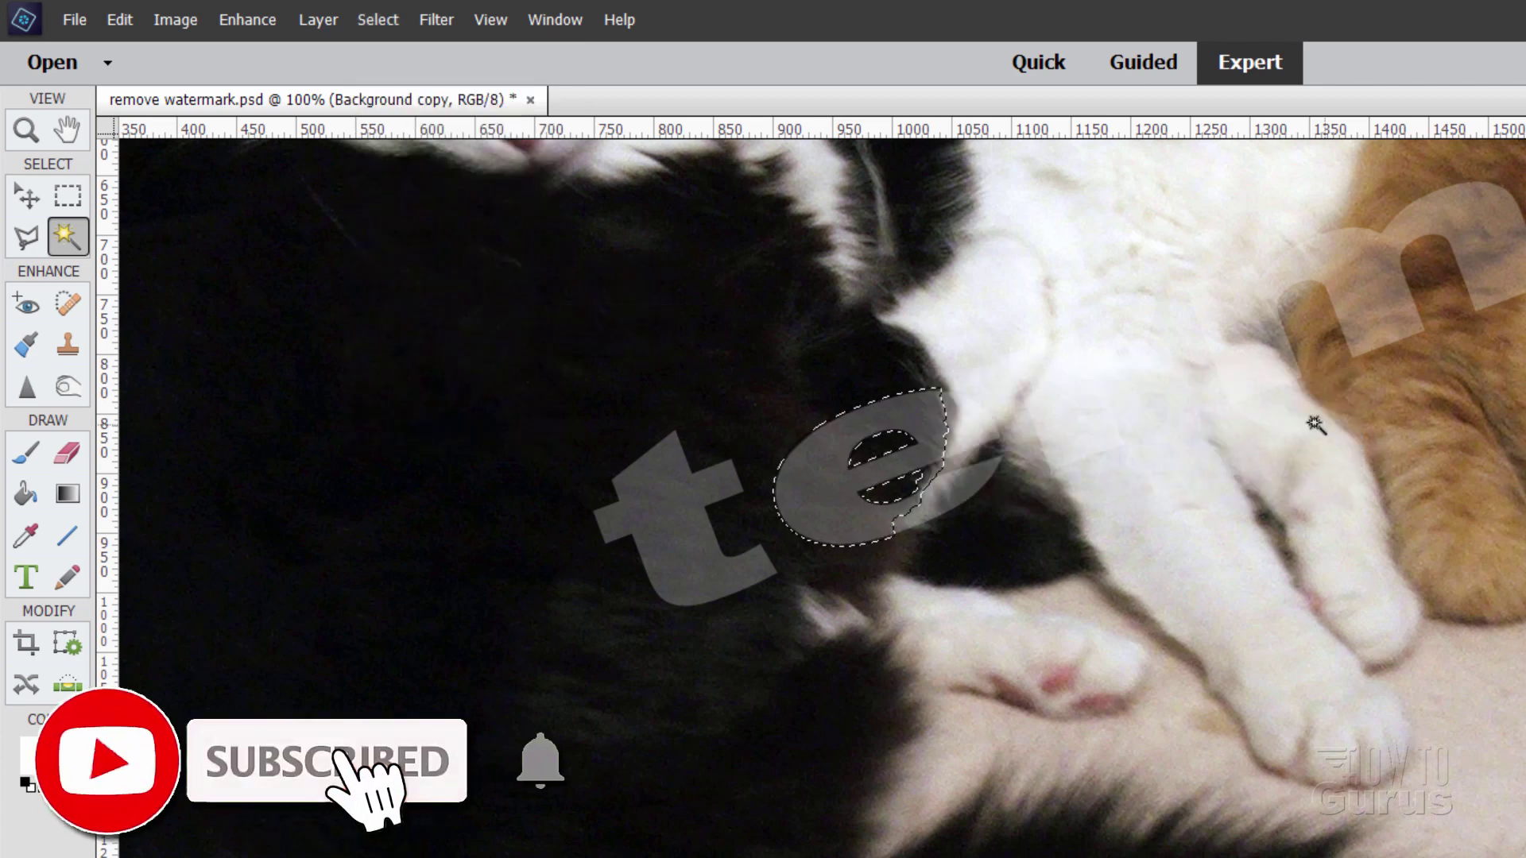
Content-Aware fill the 'e' and deselect with Ctrl+D
left_click(120, 20)
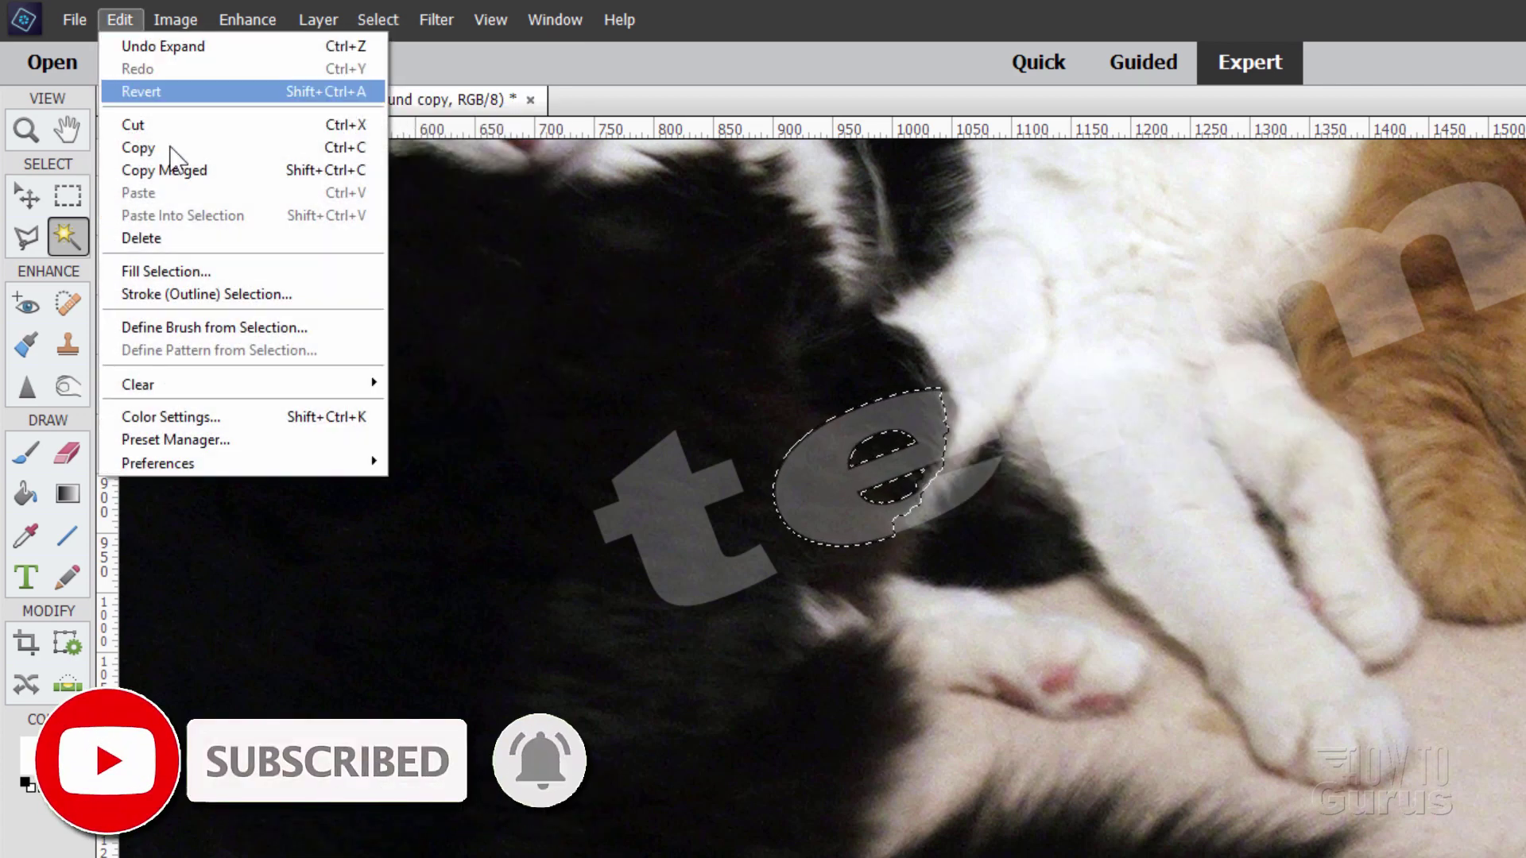
left_click(187, 271)
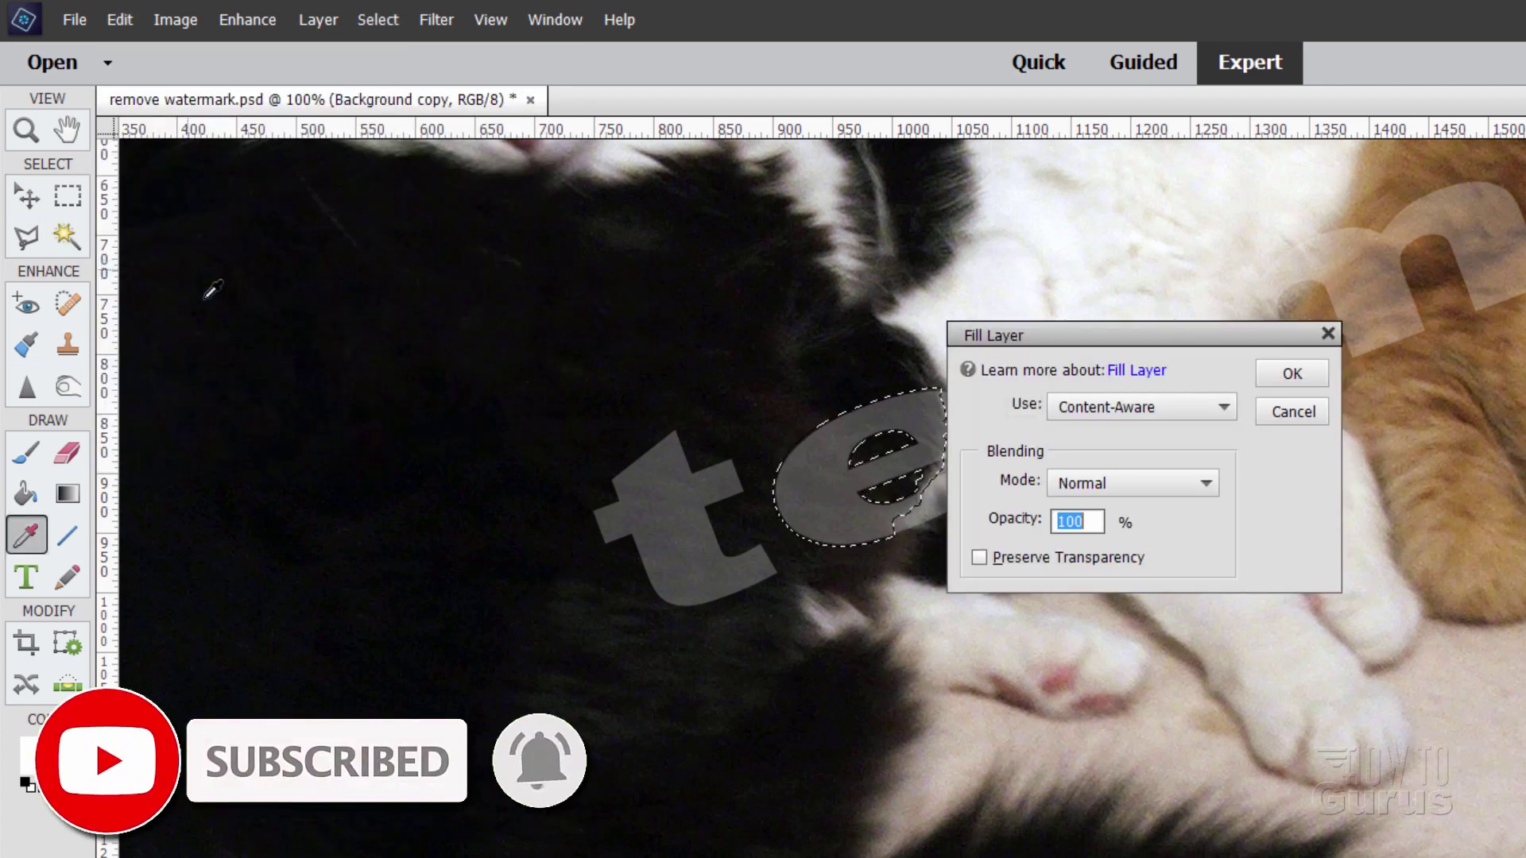
left_click(1269, 380)
key("ctrl+d")
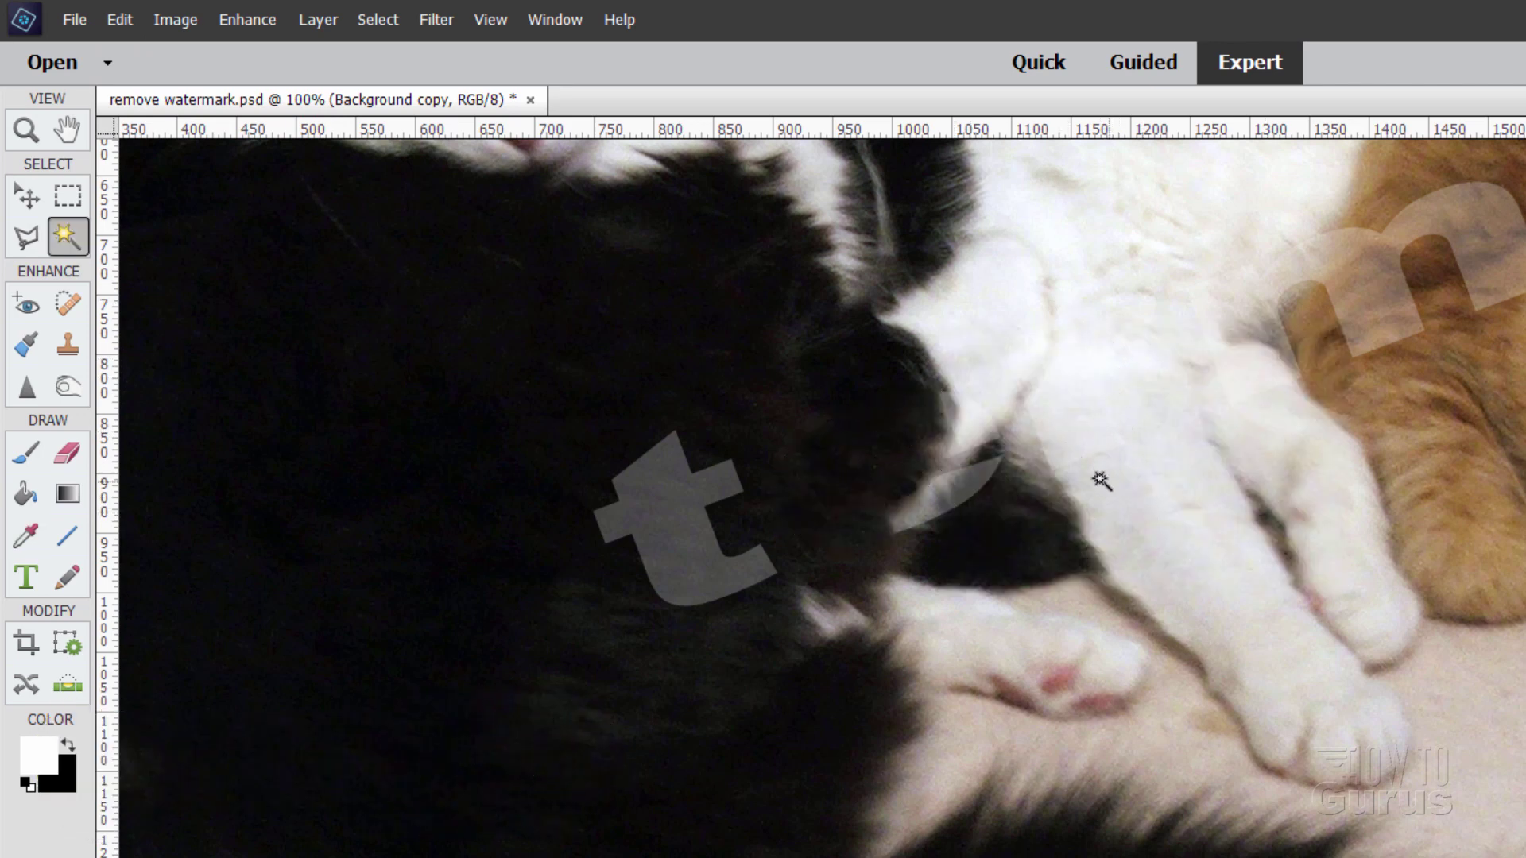
Select a patch of white fur, then drop that stray selection
left_click(1090, 433)
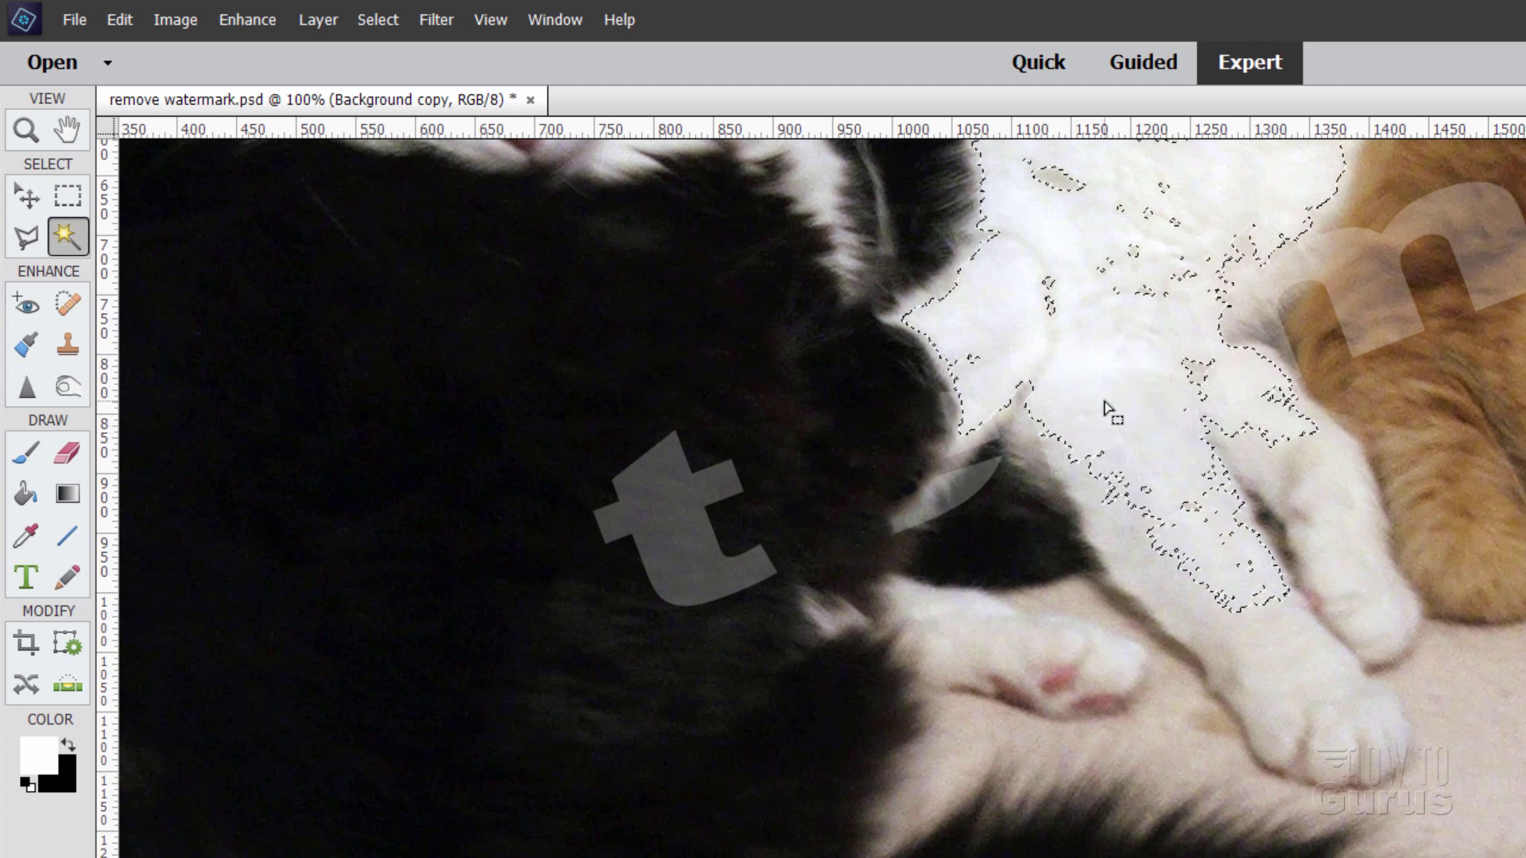
left_click(385, 19)
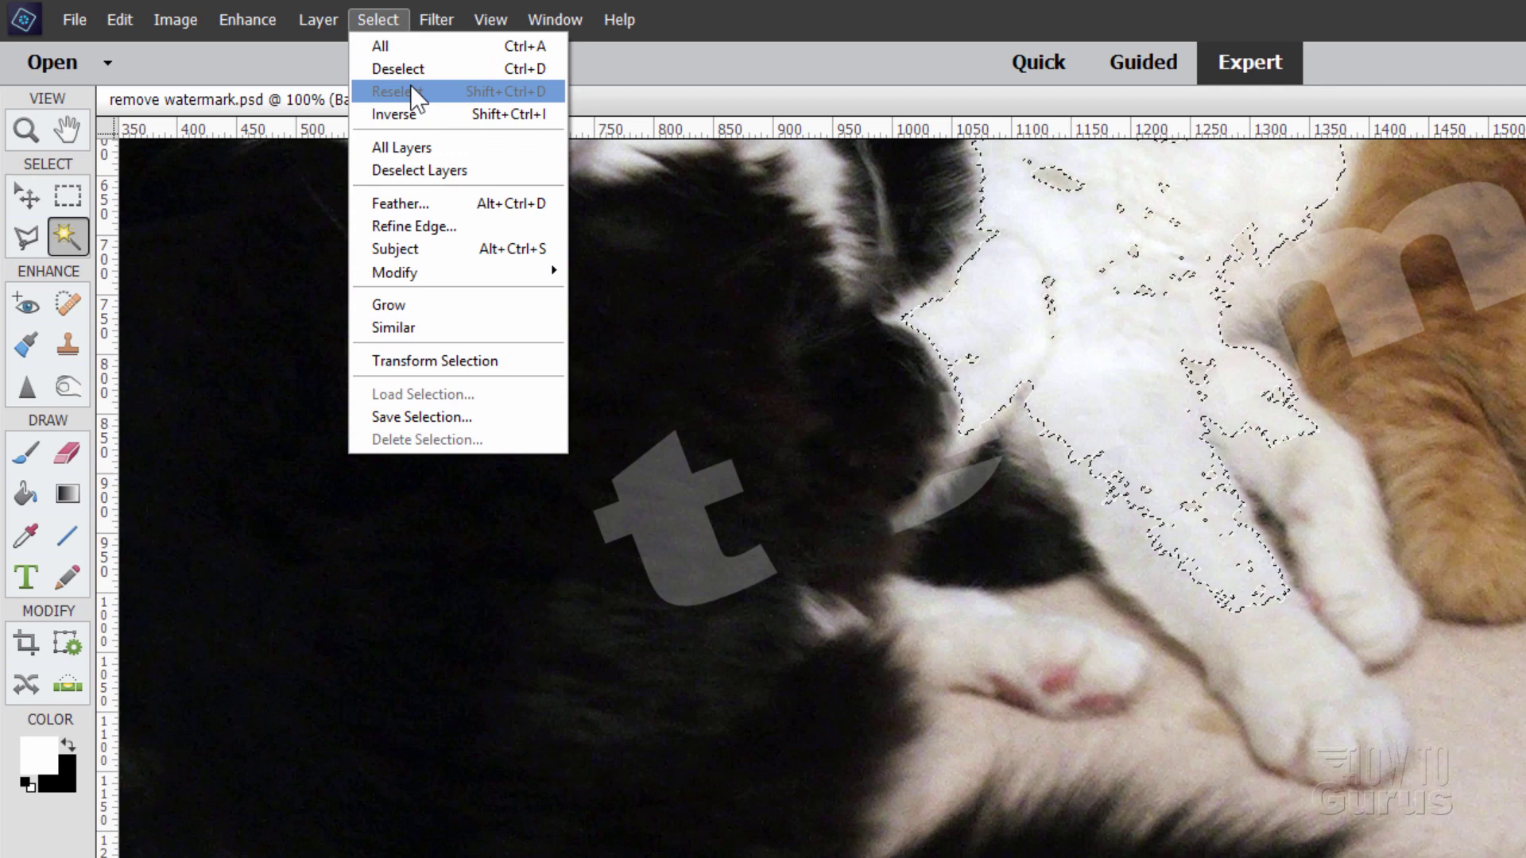
left_click(406, 71)
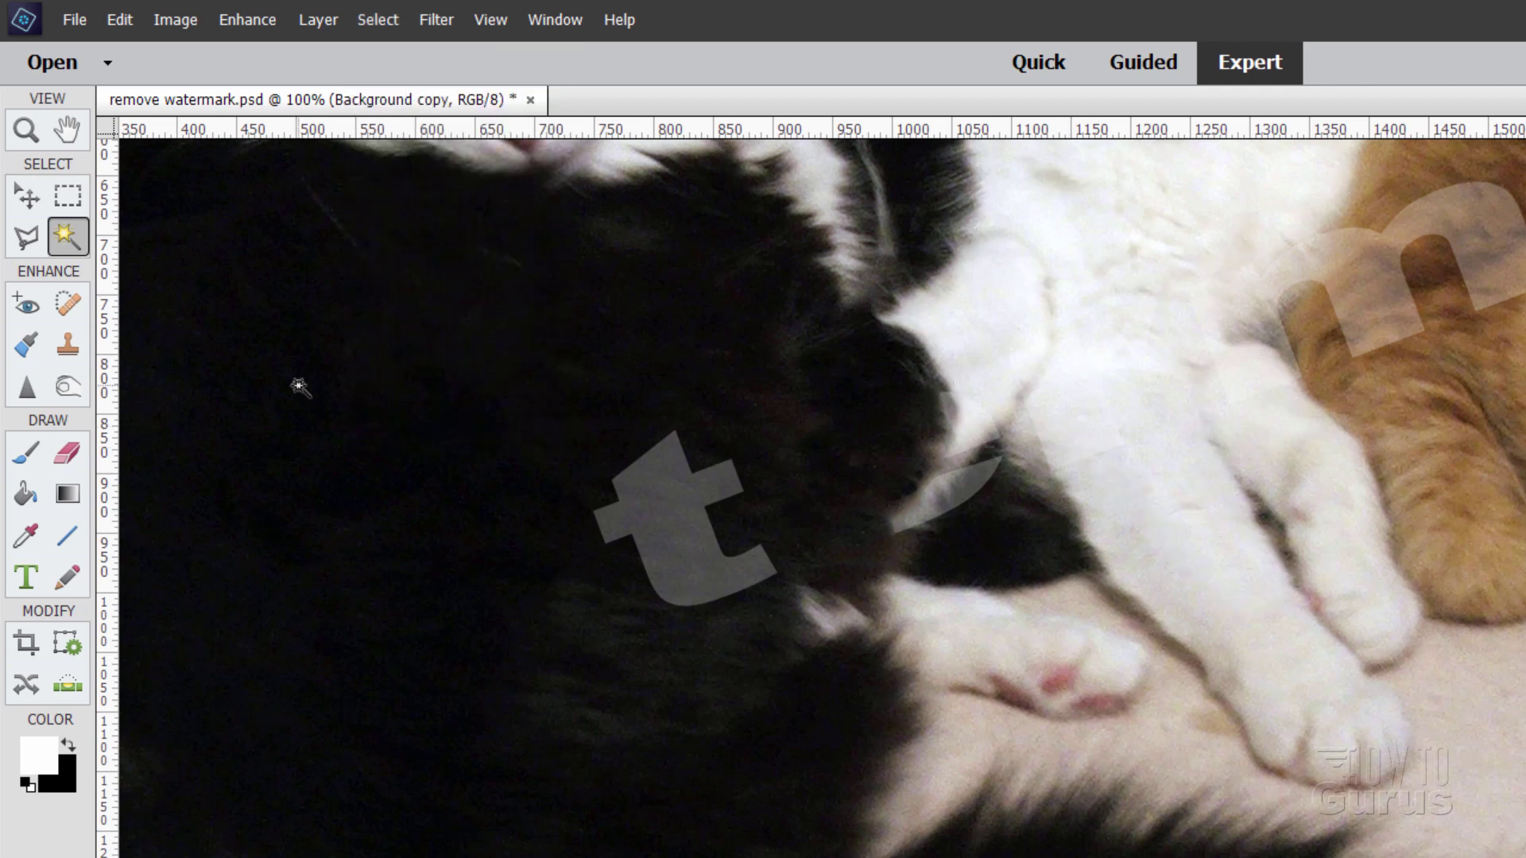
Set the Clone Stamp to 50% opacity and Alt-sample a clean fur source
left_click(67, 342)
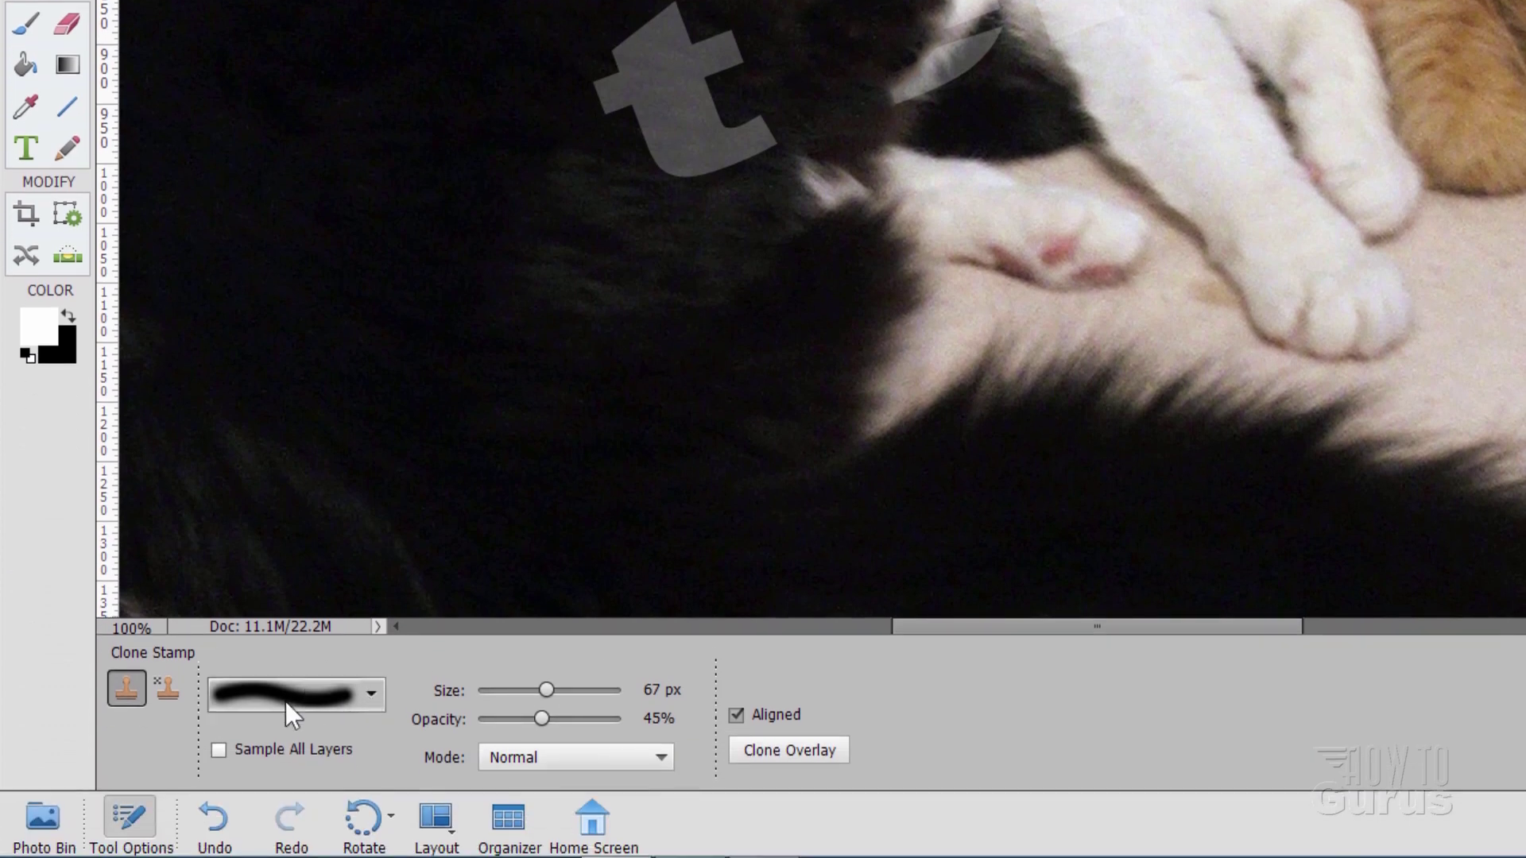
left_click(666, 718)
double_click(666, 718)
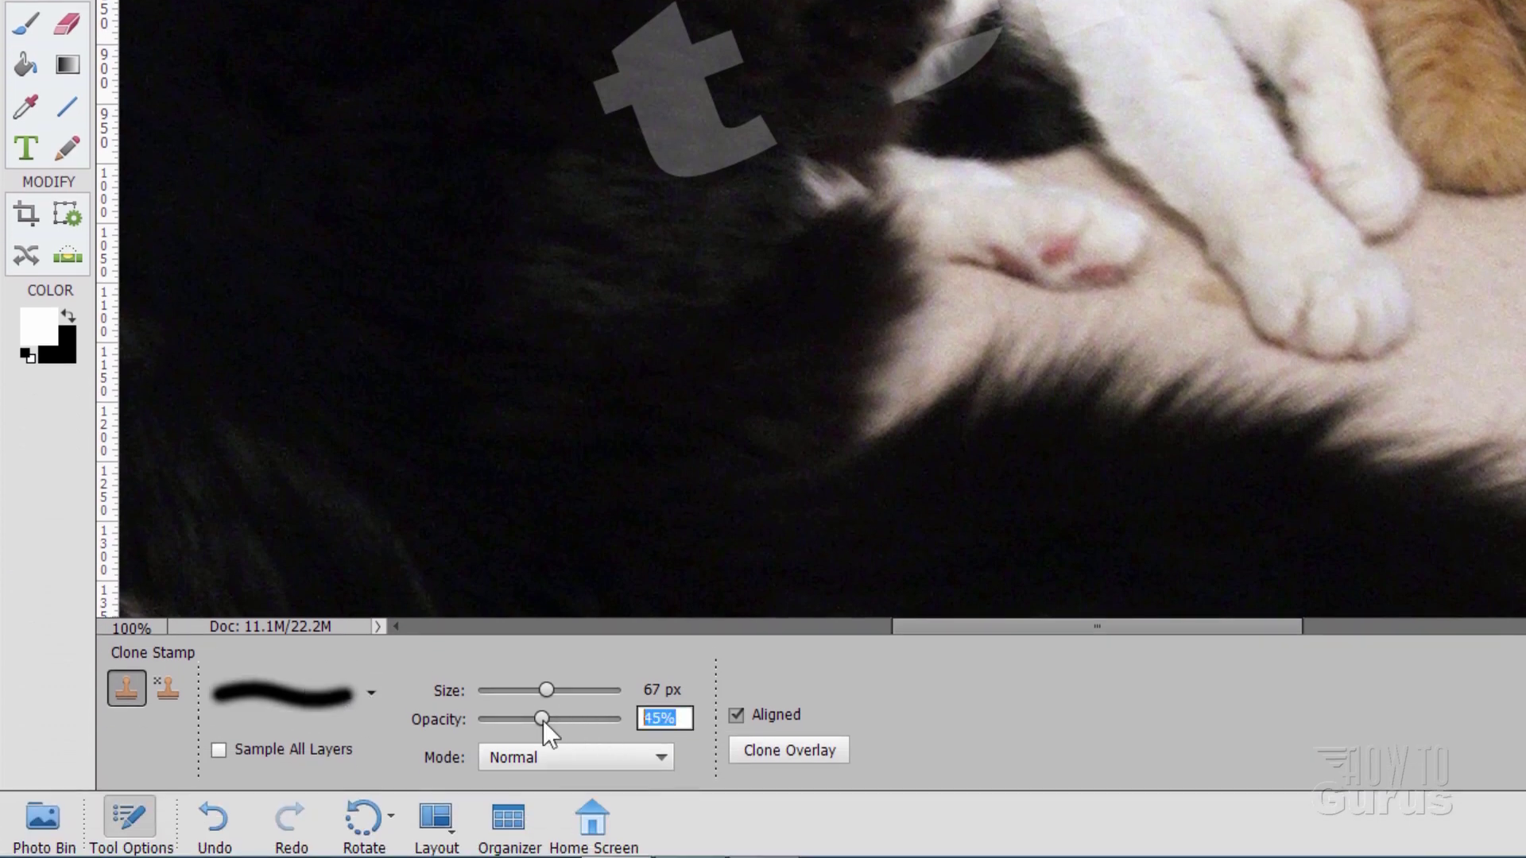
type("50")
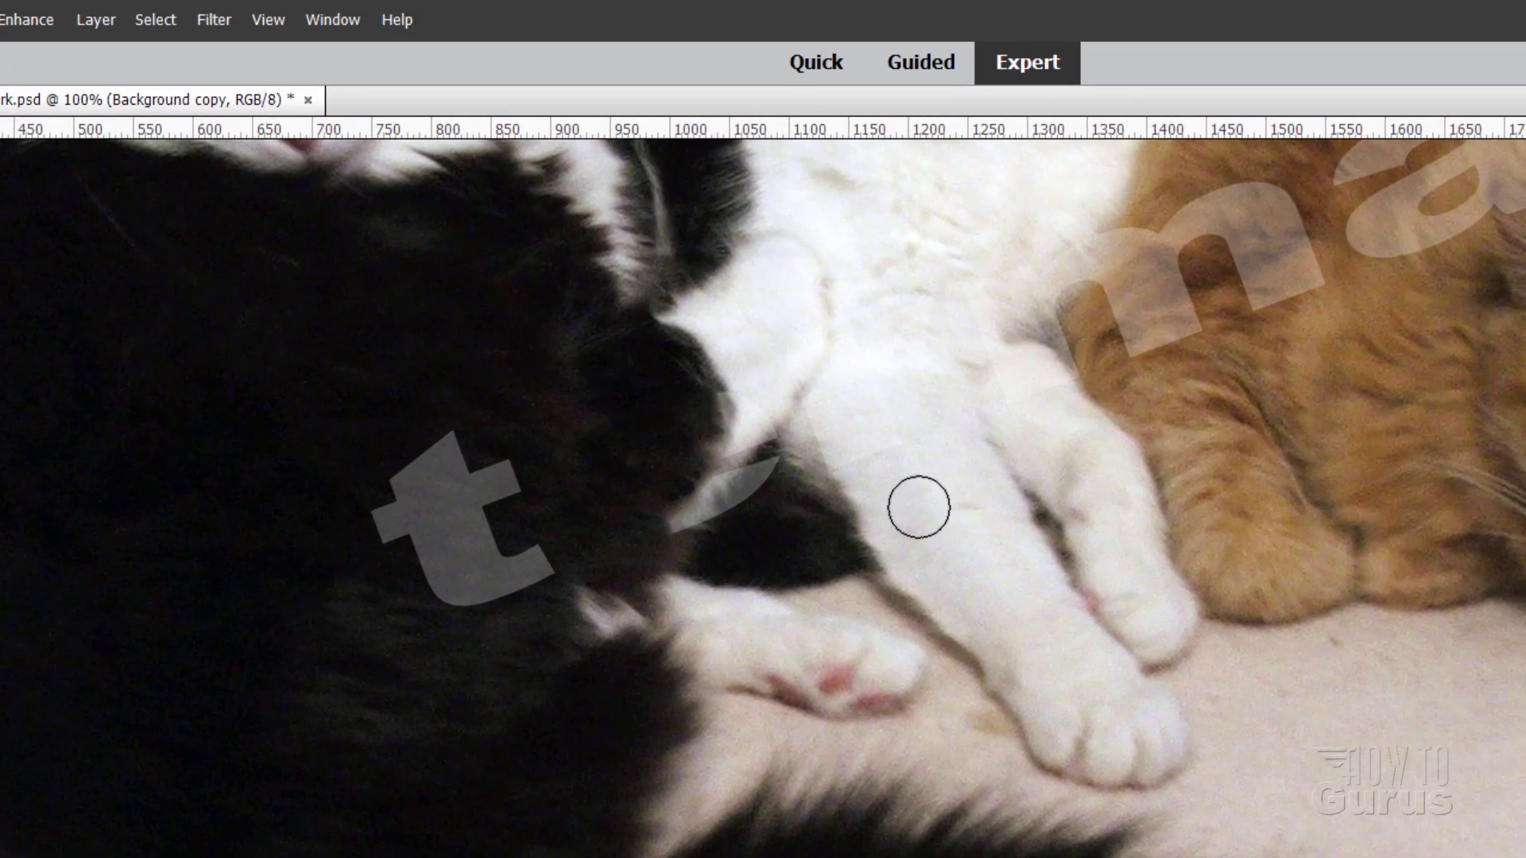
key("alt")
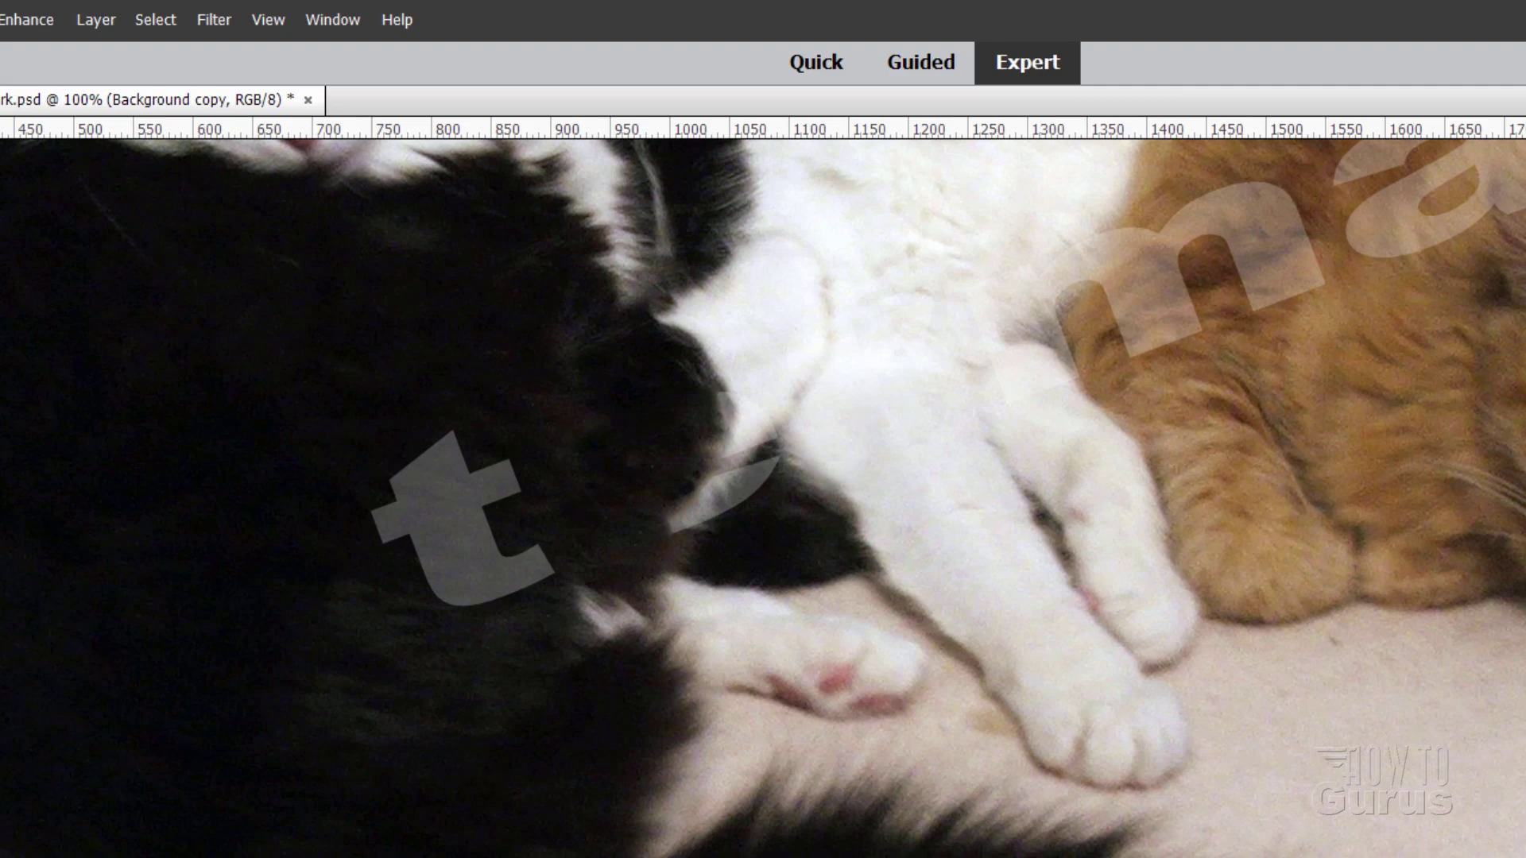
Try cloning fur over the 'r', undo it, then Magic Wand-select the 't'
scroll(763, 487, "right", 8)
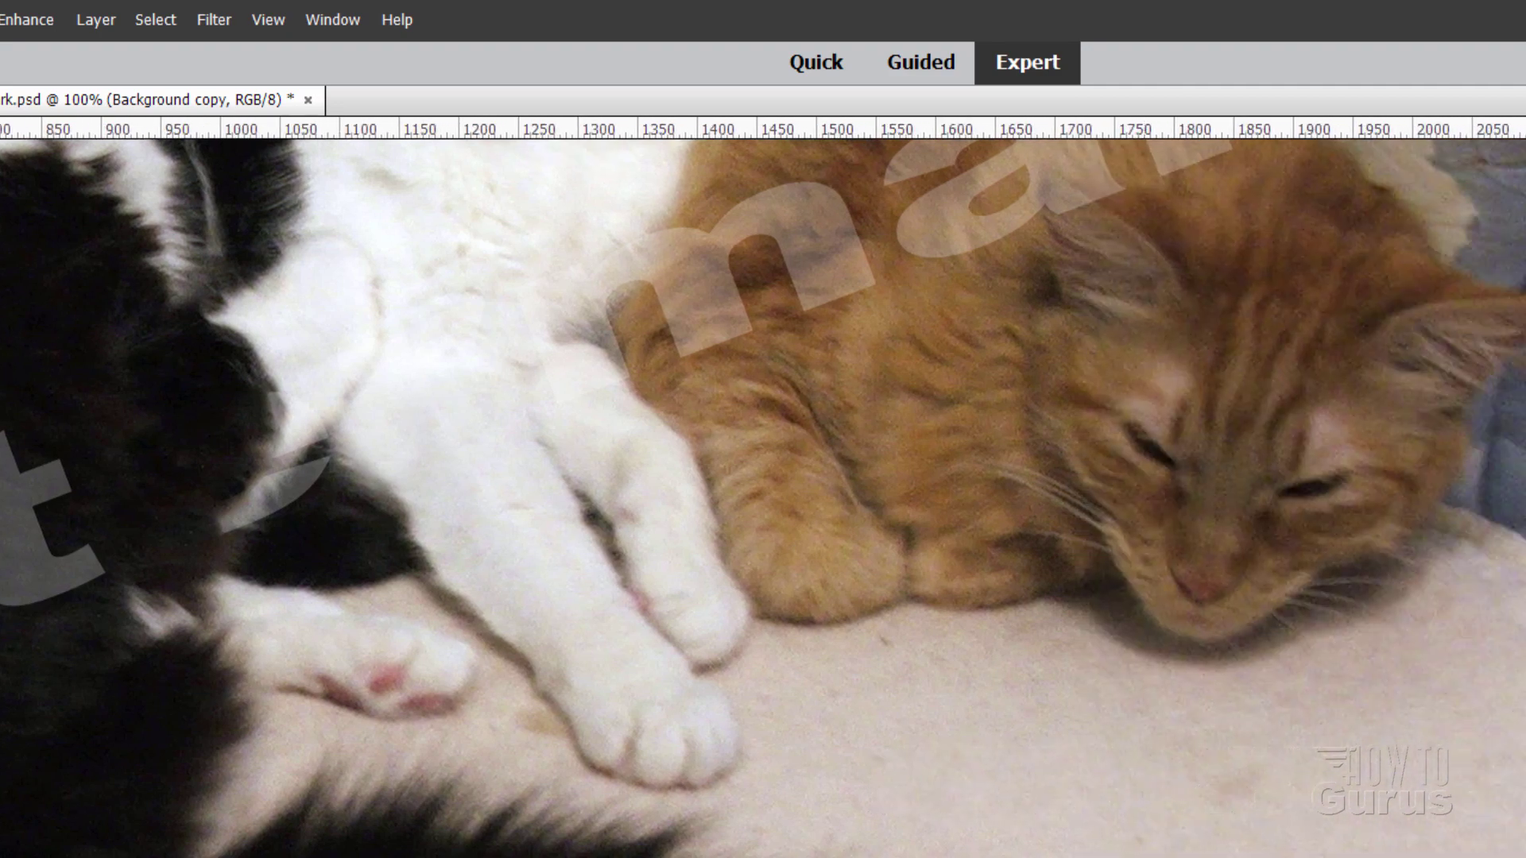
scroll(763, 499, "up", 4)
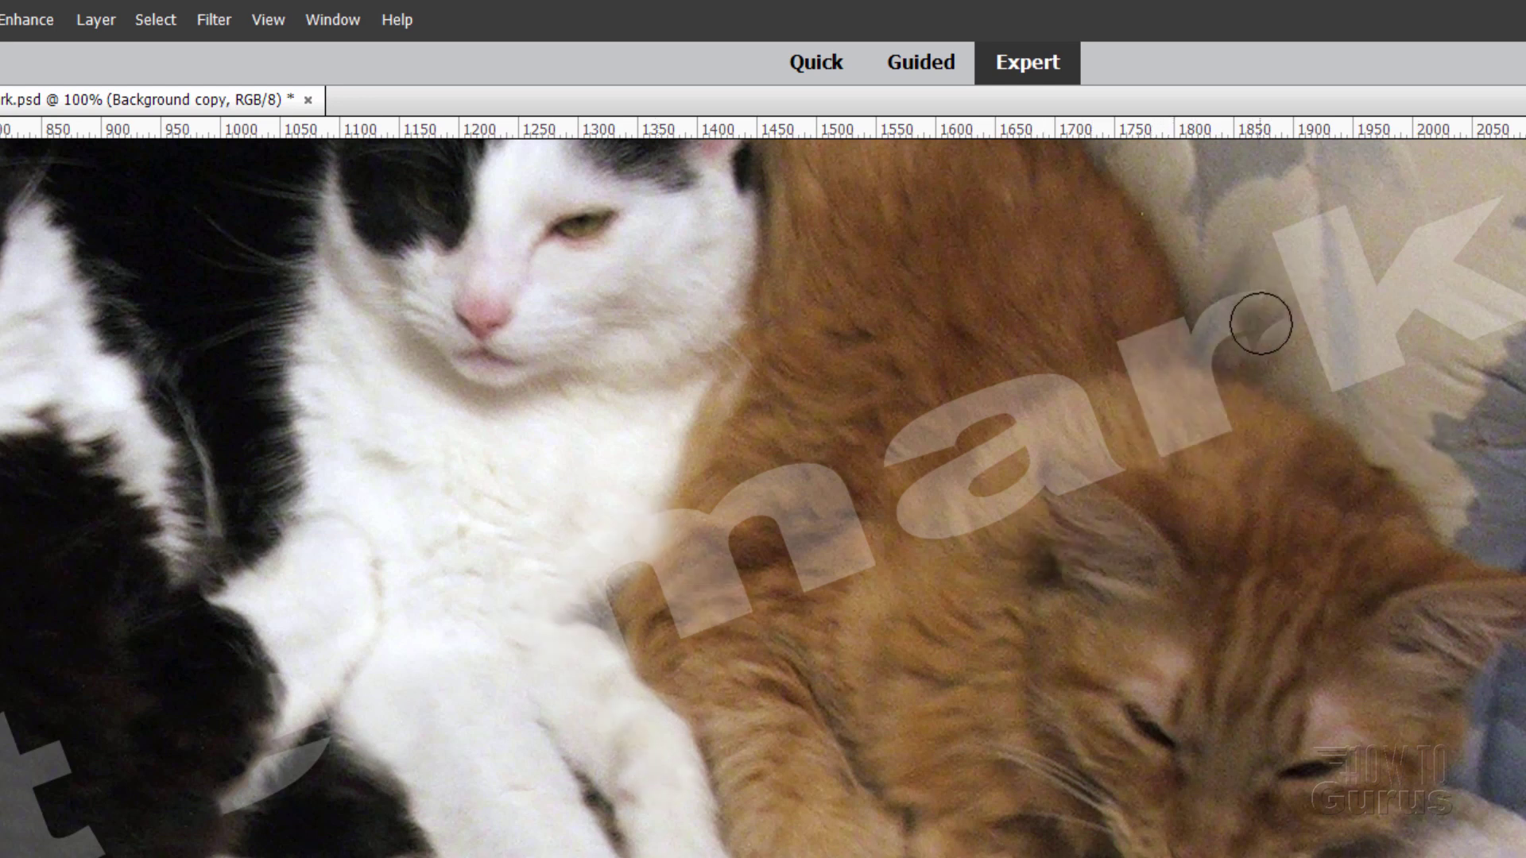
left_click_drag(1260, 324, 1260, 381)
key("ctrl+z")
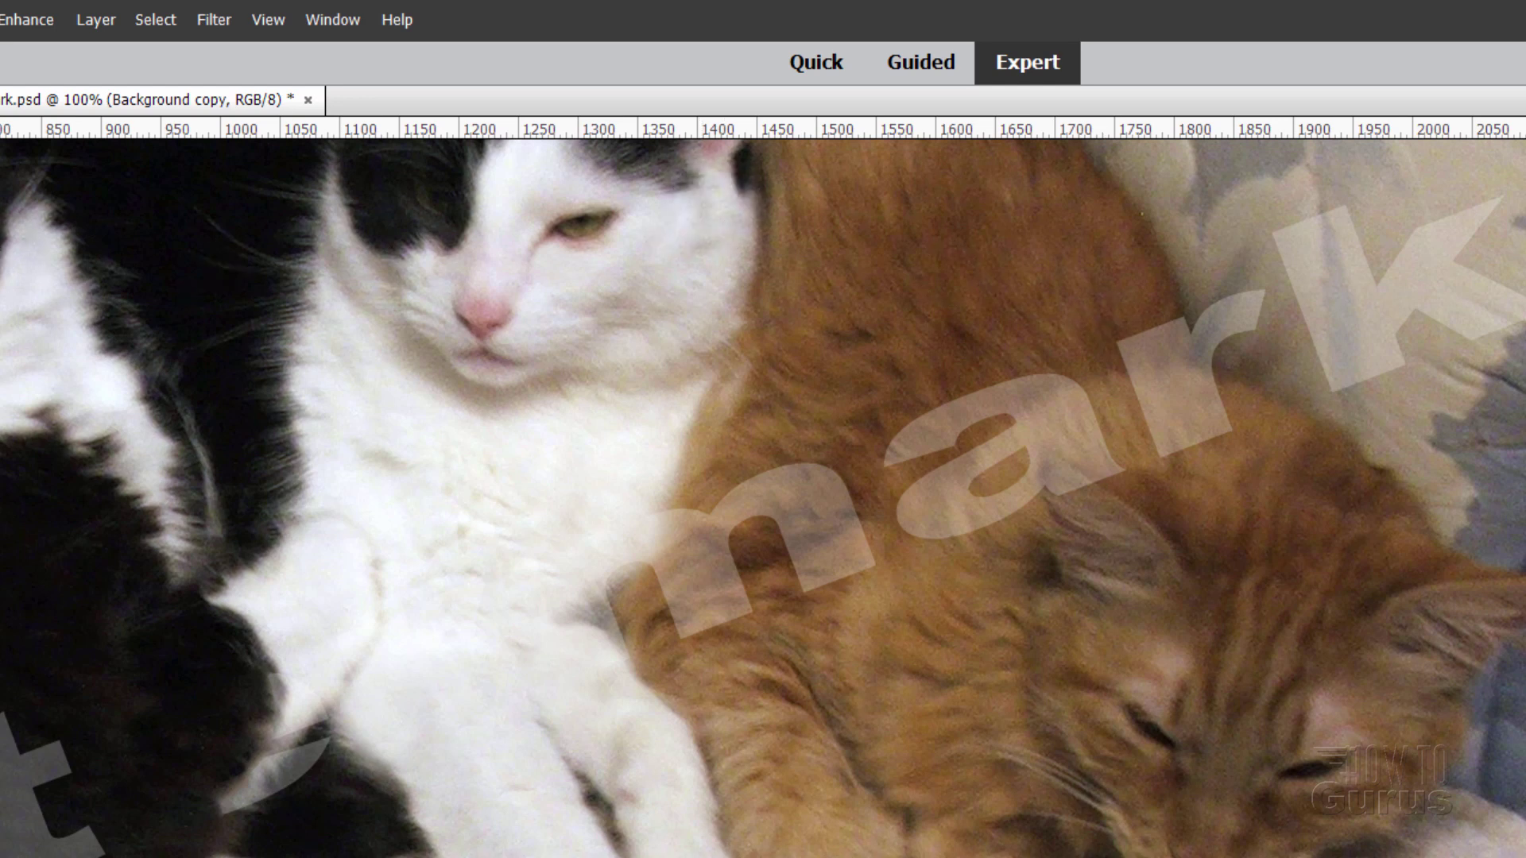
left_click(1184, 391)
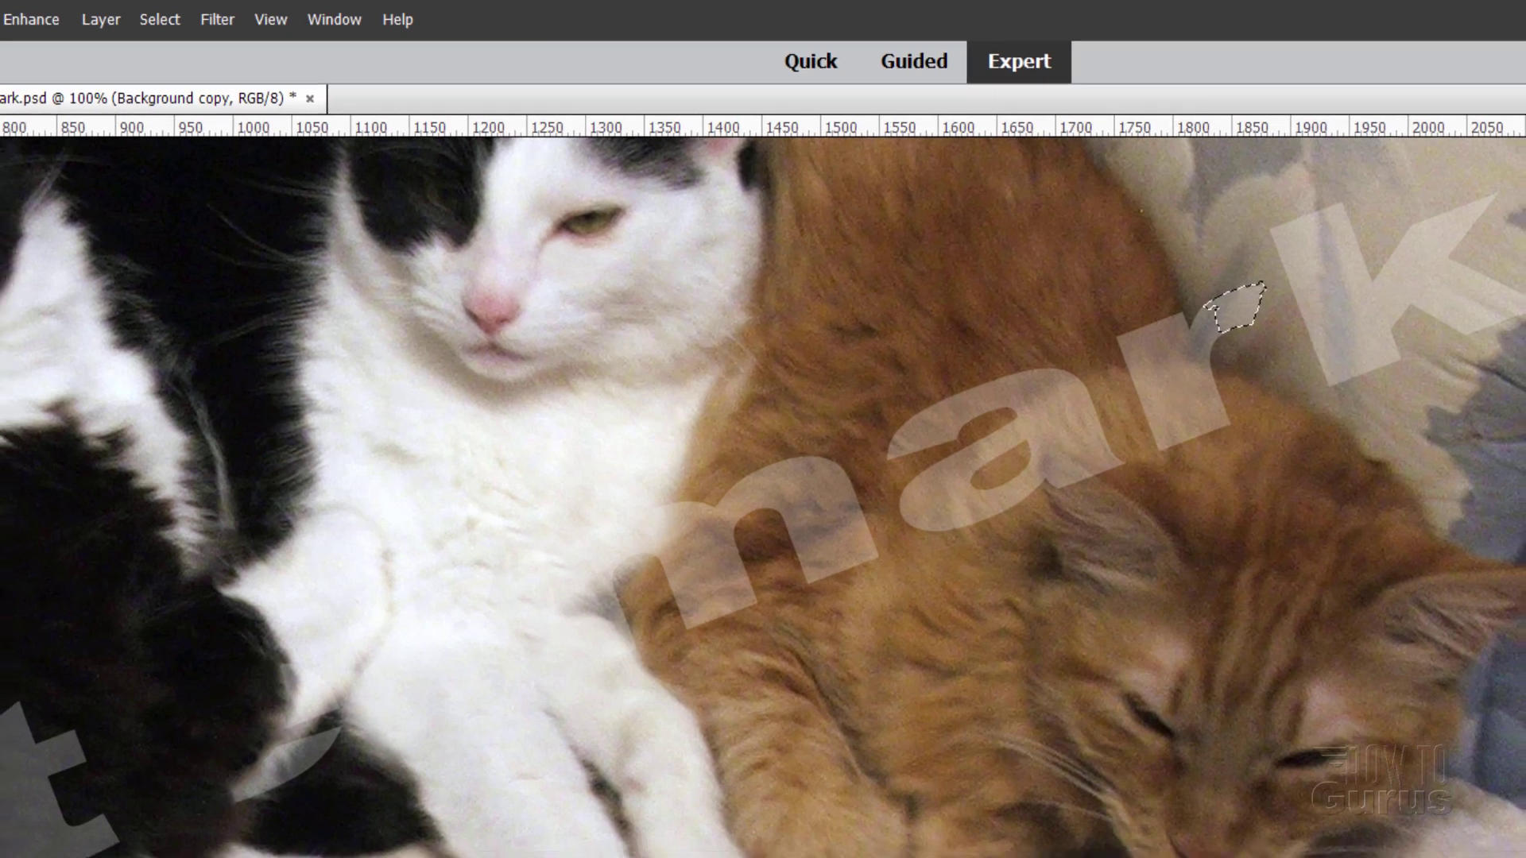
scroll(362, 802, "left", 5)
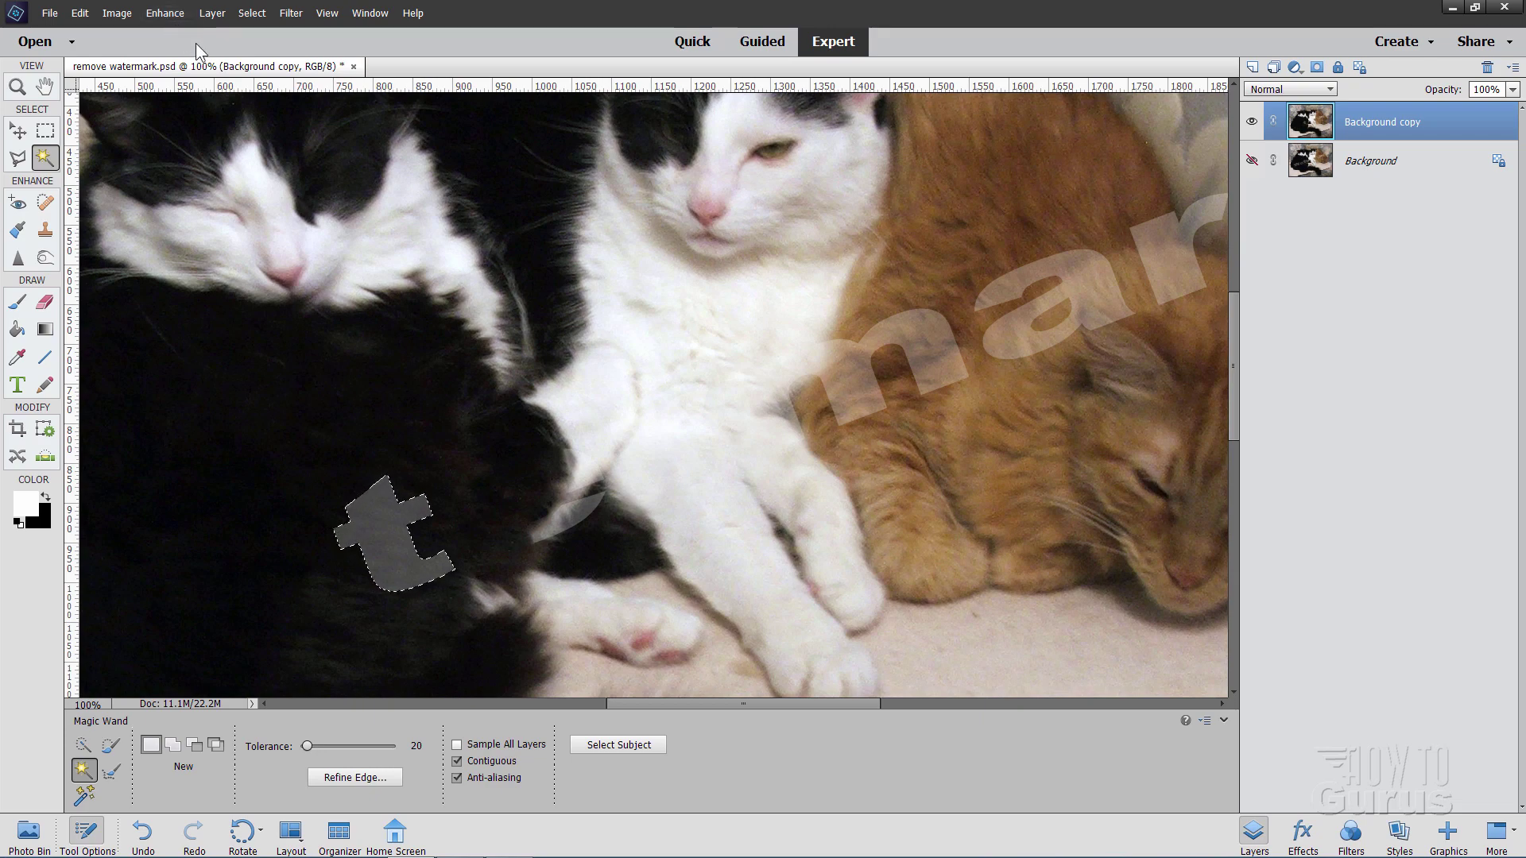
Expand the 't' selection, Content-Aware fill it with black fur, and deselect
left_click(252, 13)
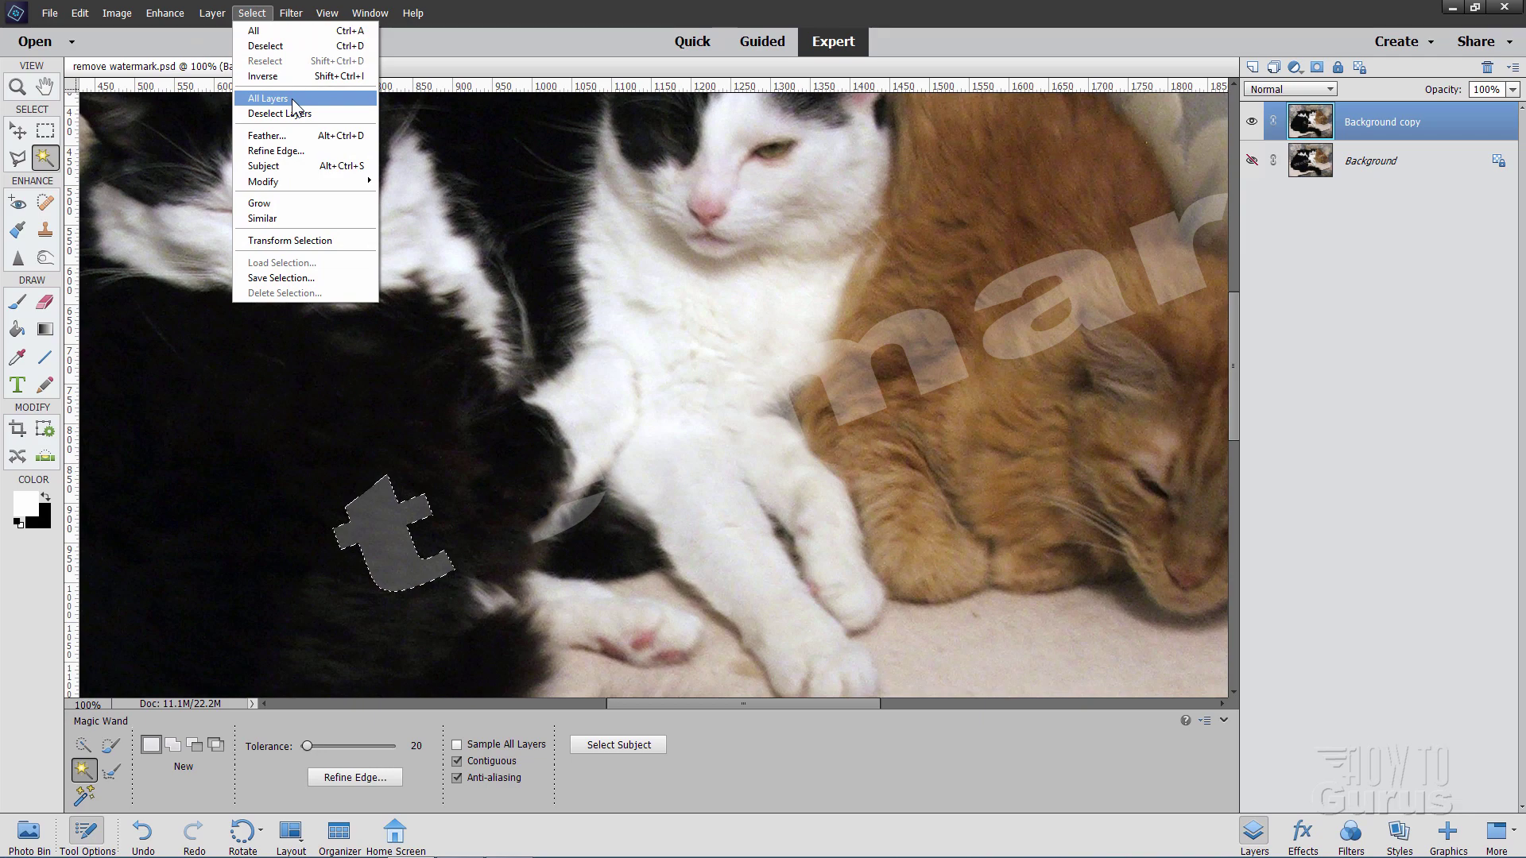
mouse_move(294, 182)
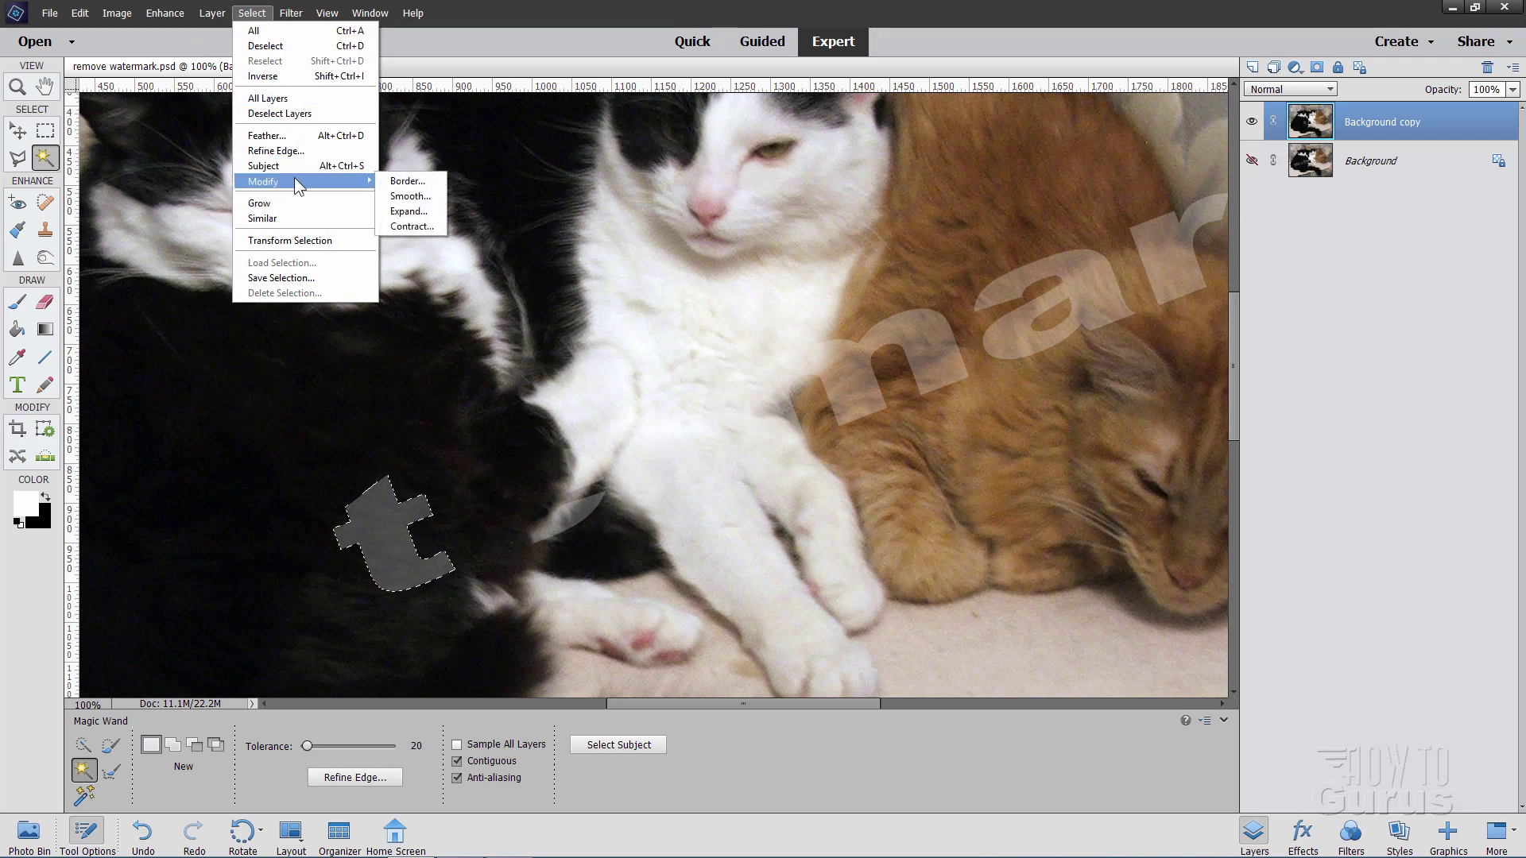
left_click(434, 211)
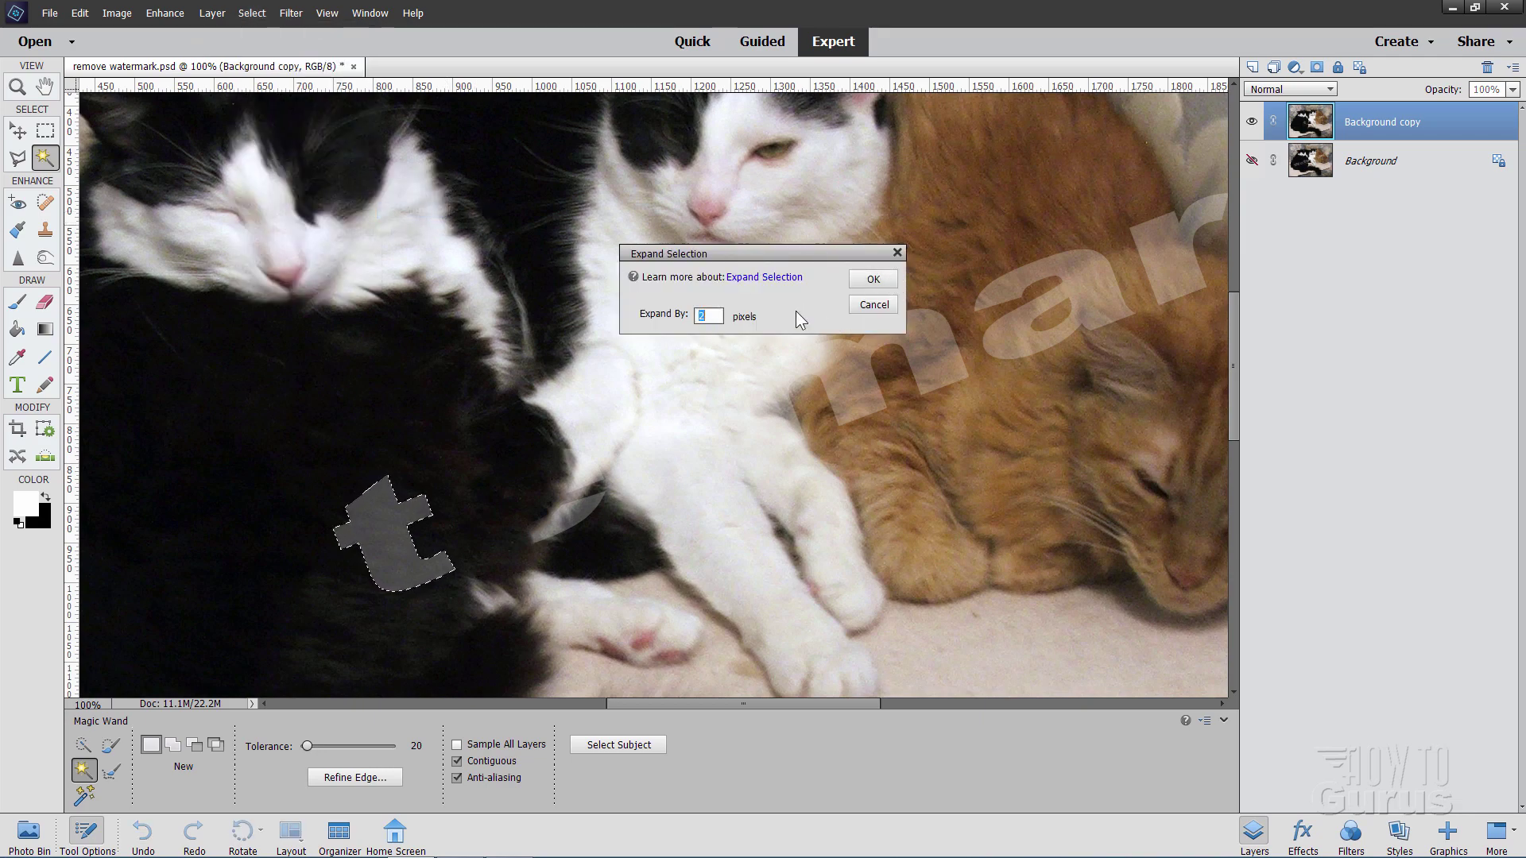
left_click(875, 280)
left_click(79, 12)
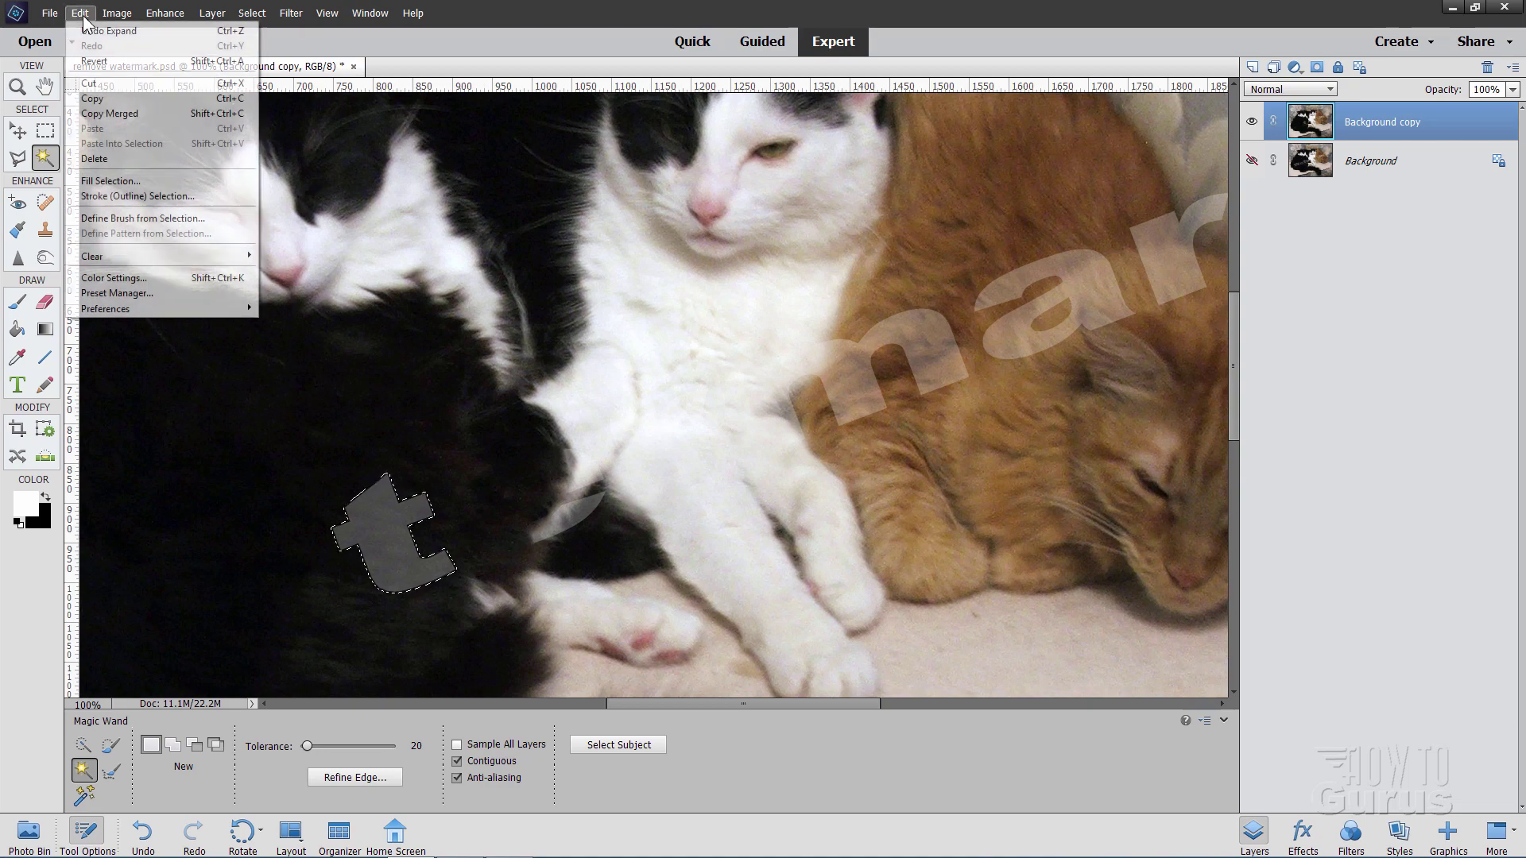
left_click(129, 182)
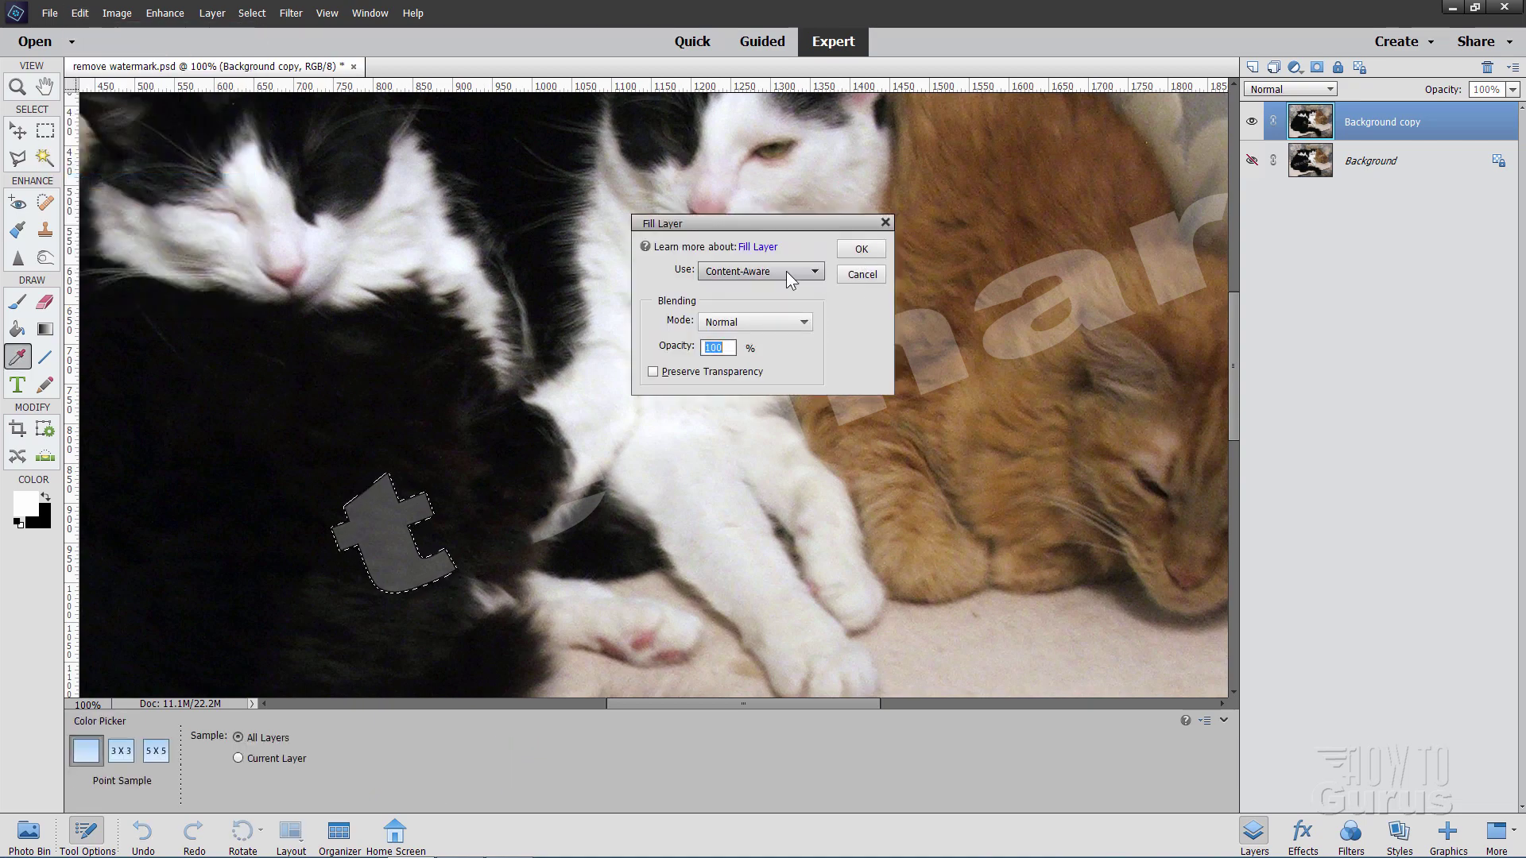
left_click(860, 250)
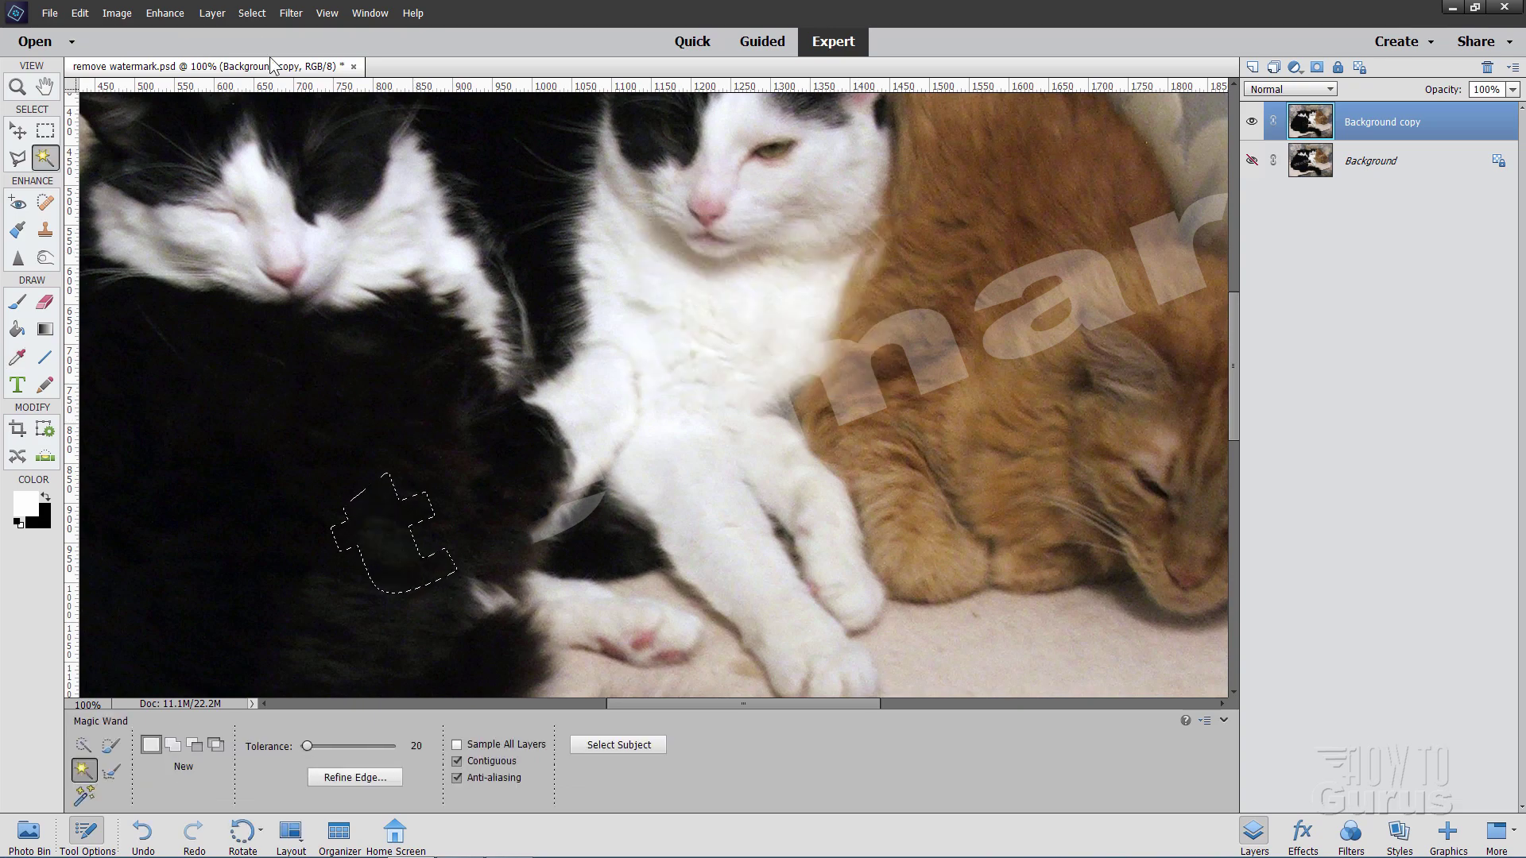
left_click(252, 13)
left_click(265, 46)
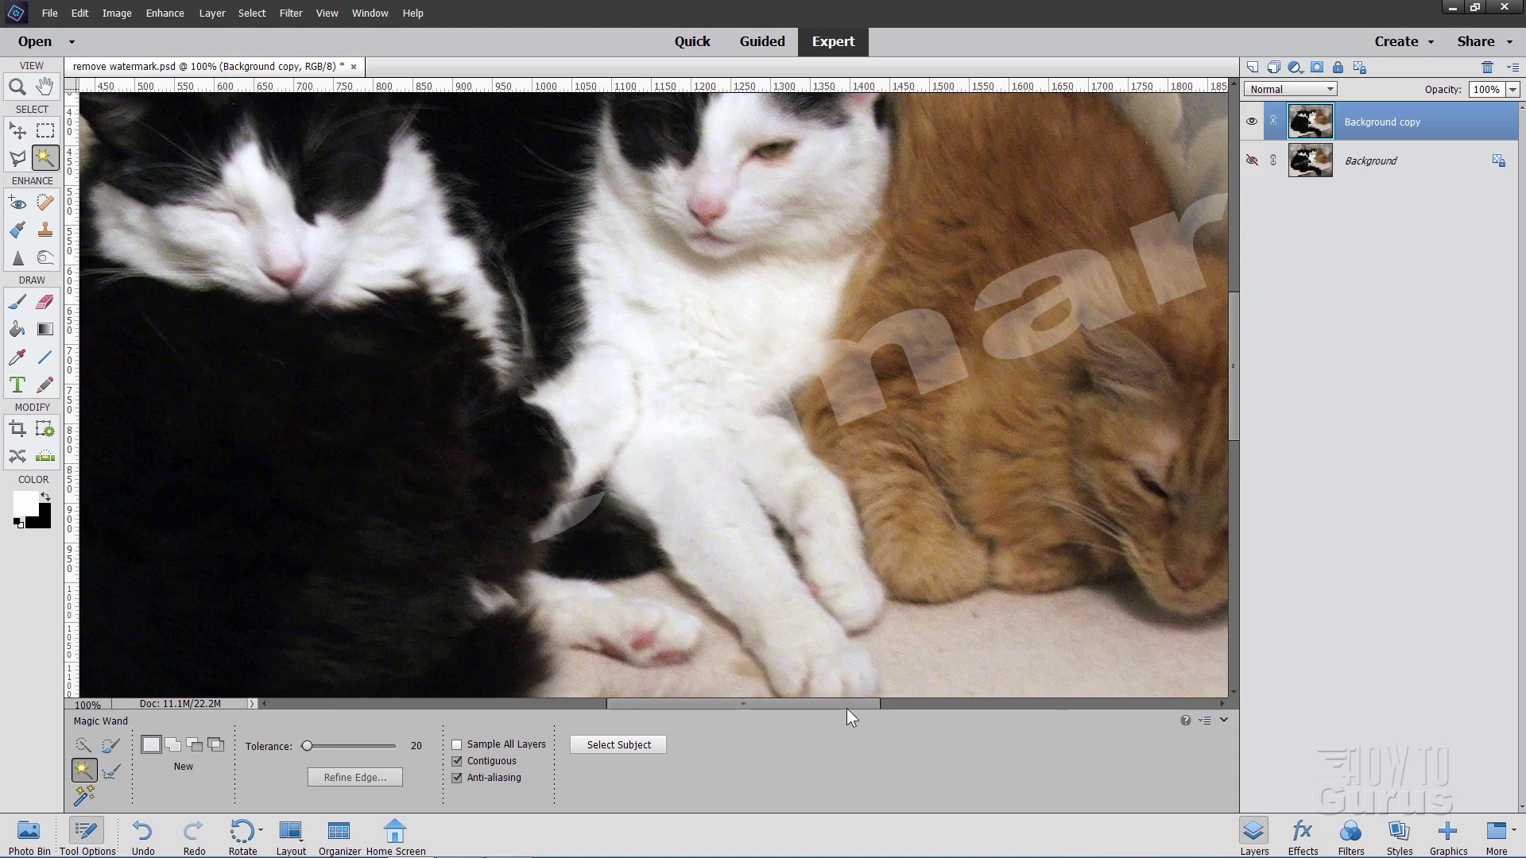
Pan across the cleaned photo, fit it on screen with Ctrl+0, and select the Move tool
left_click_drag(847, 708, 933, 690)
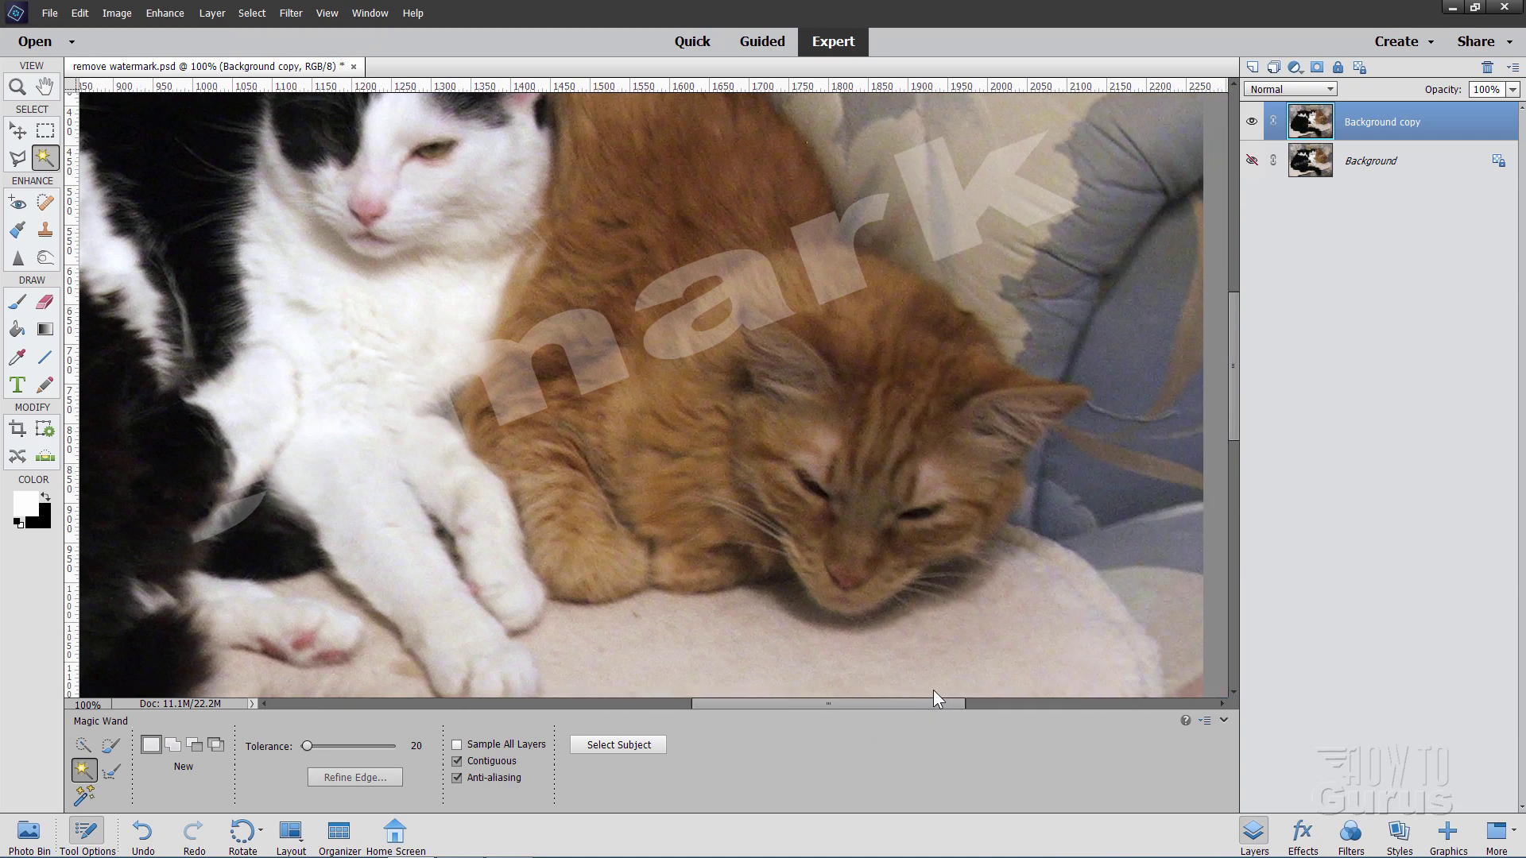
left_click_drag(1239, 427, 1229, 416)
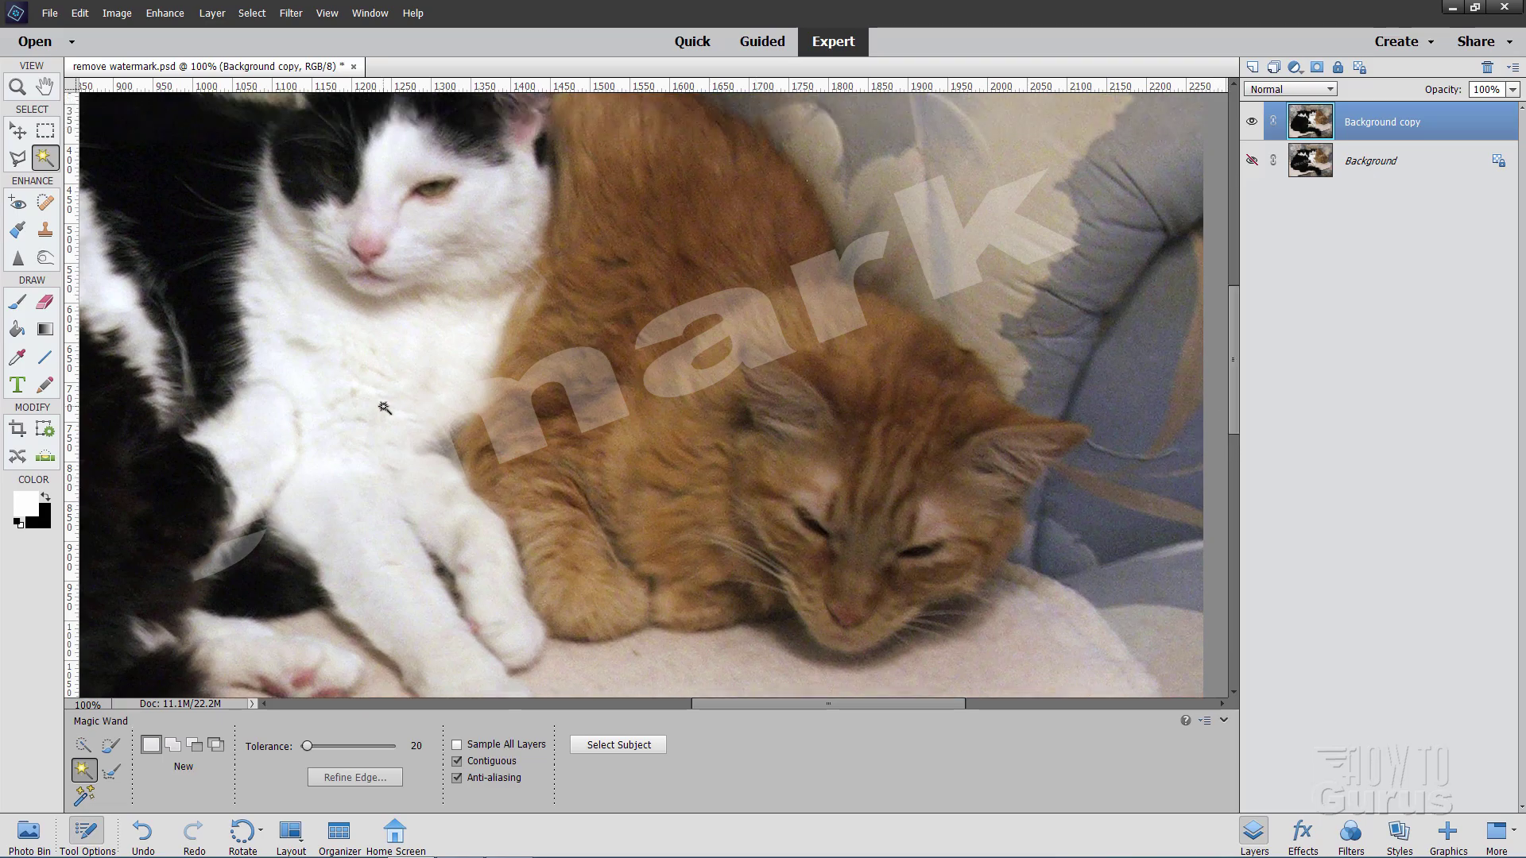
key("ctrl+0")
key("v")
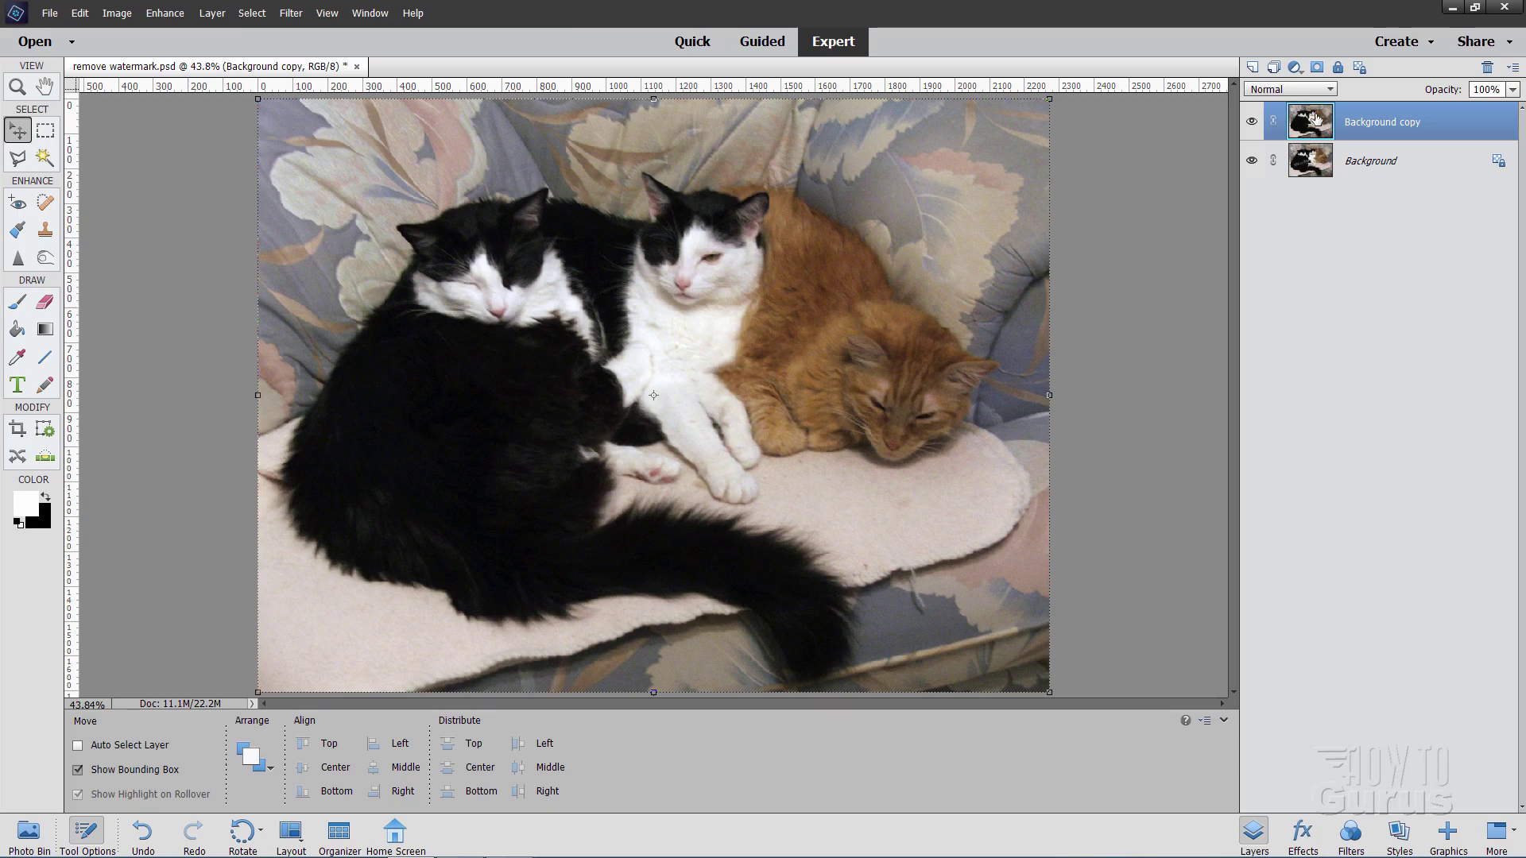
left_click(1252, 123)
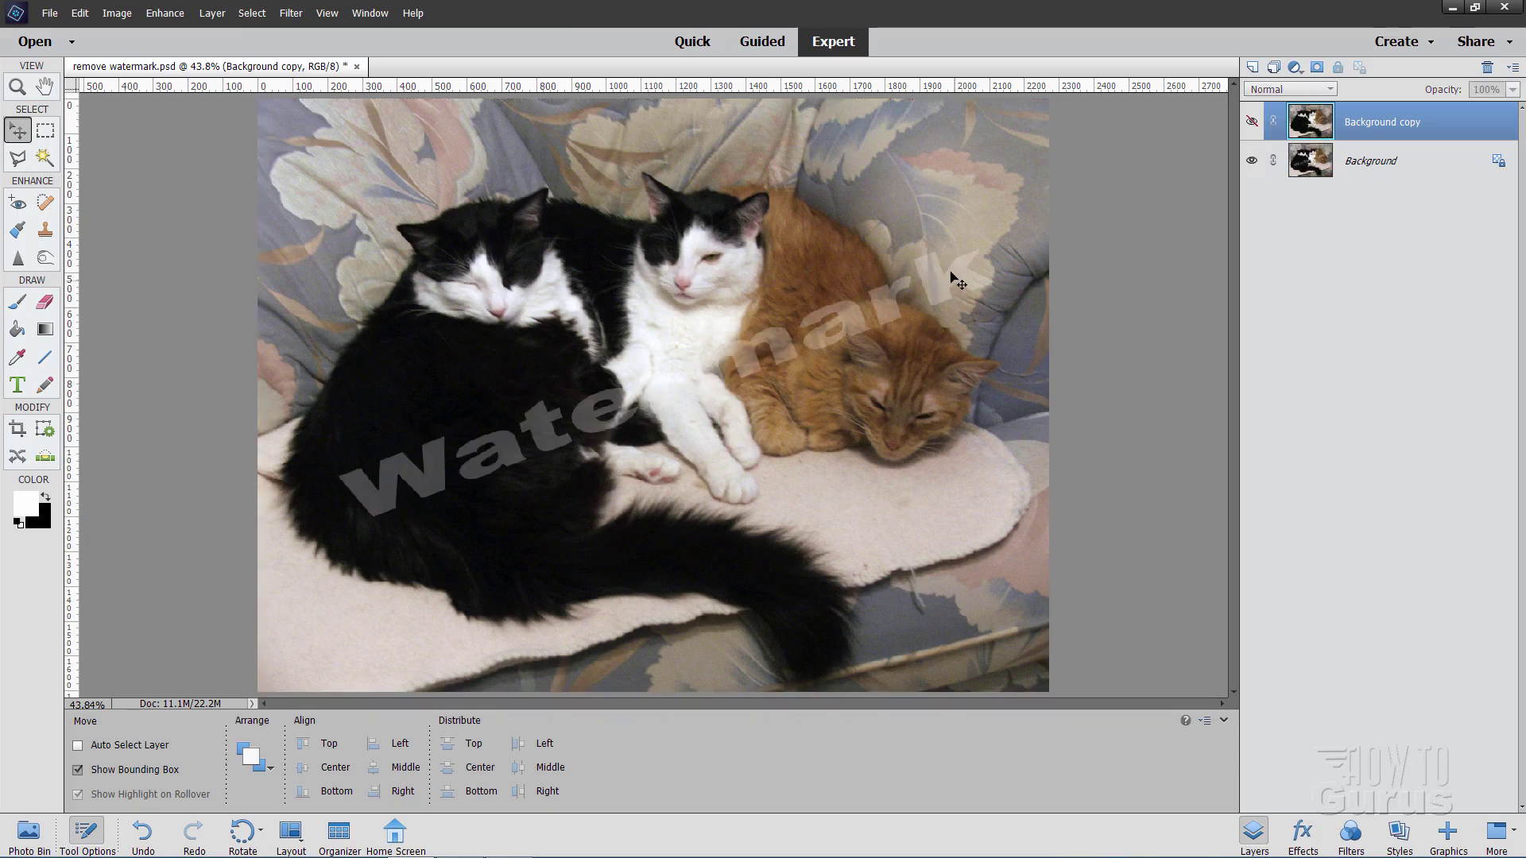
left_click(1252, 124)
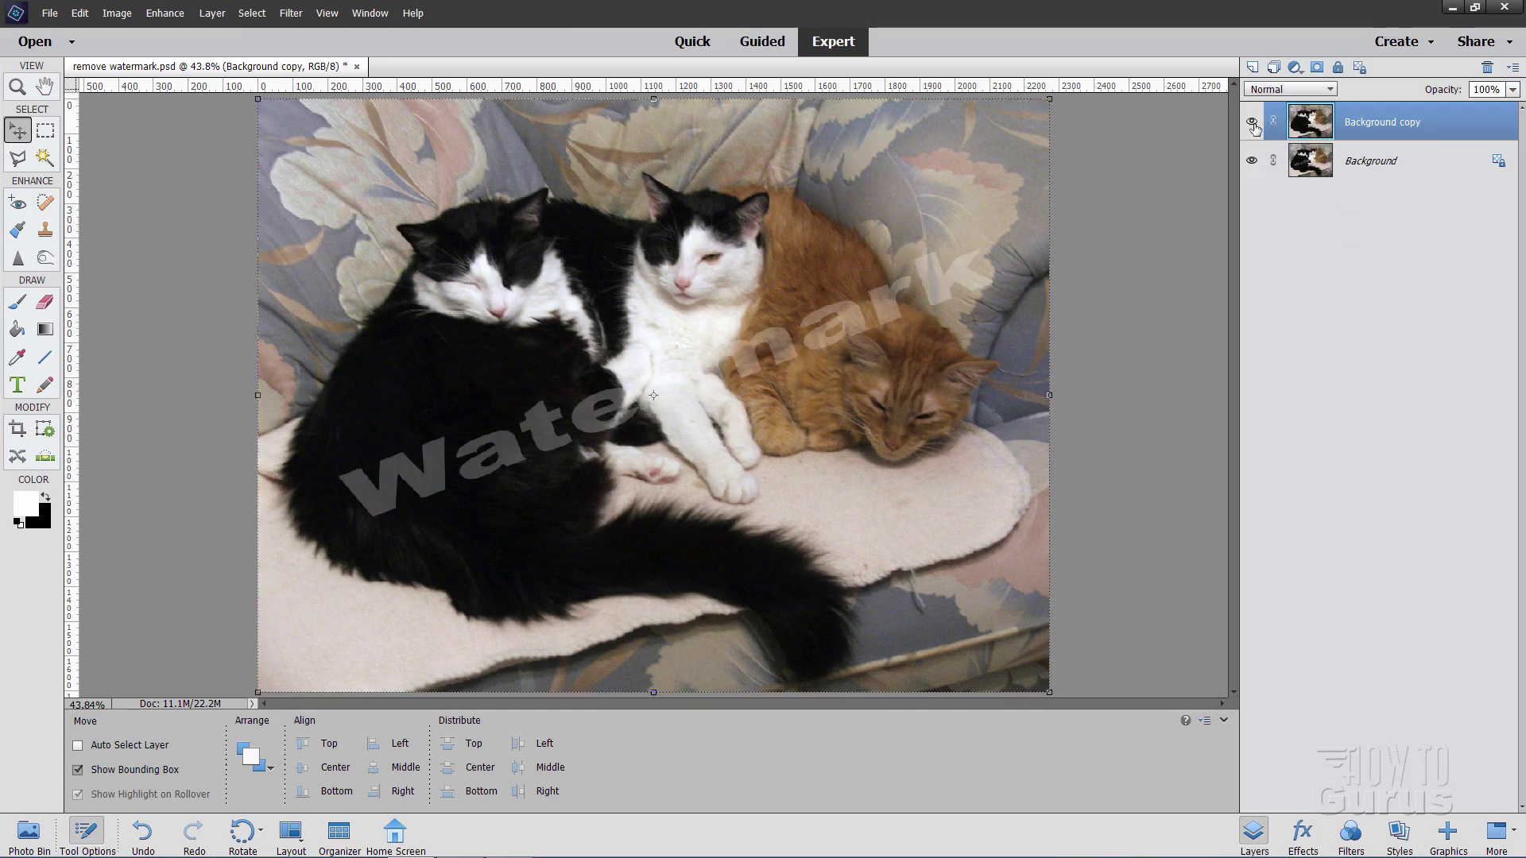